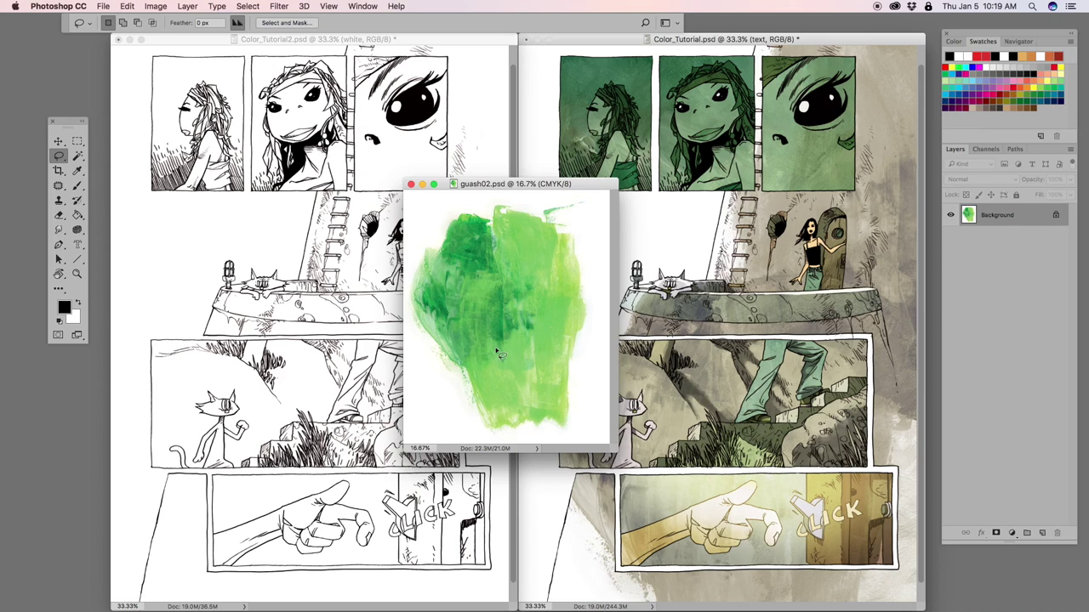
Step: Move the guash02 and Color_Tutorial.psd windows aside, leaving Color_Tutorial2 active
left_click_drag(590, 186, 195, 331)
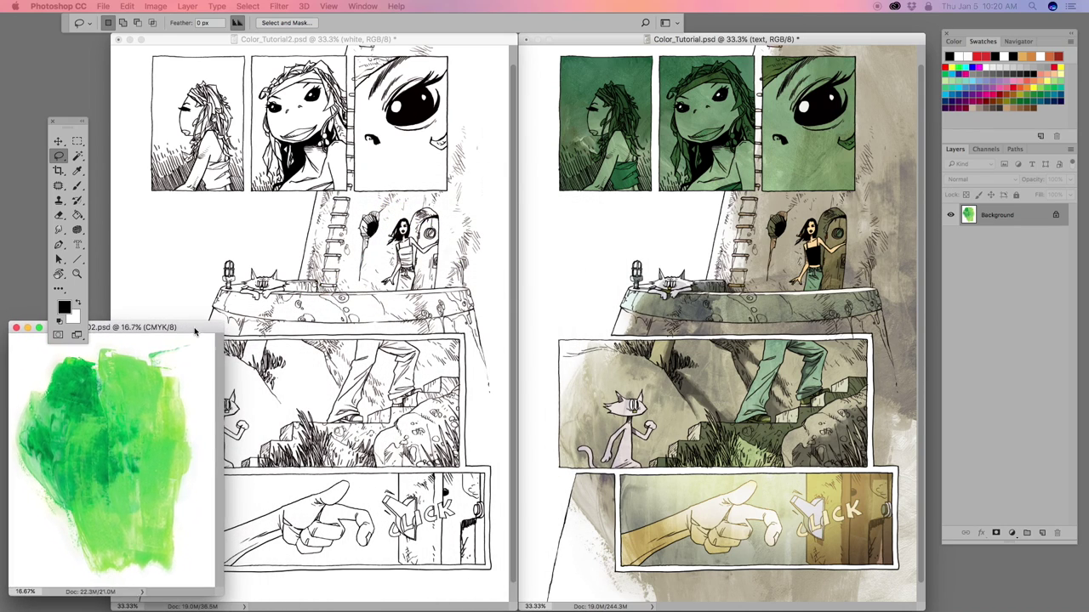
left_click(277, 237)
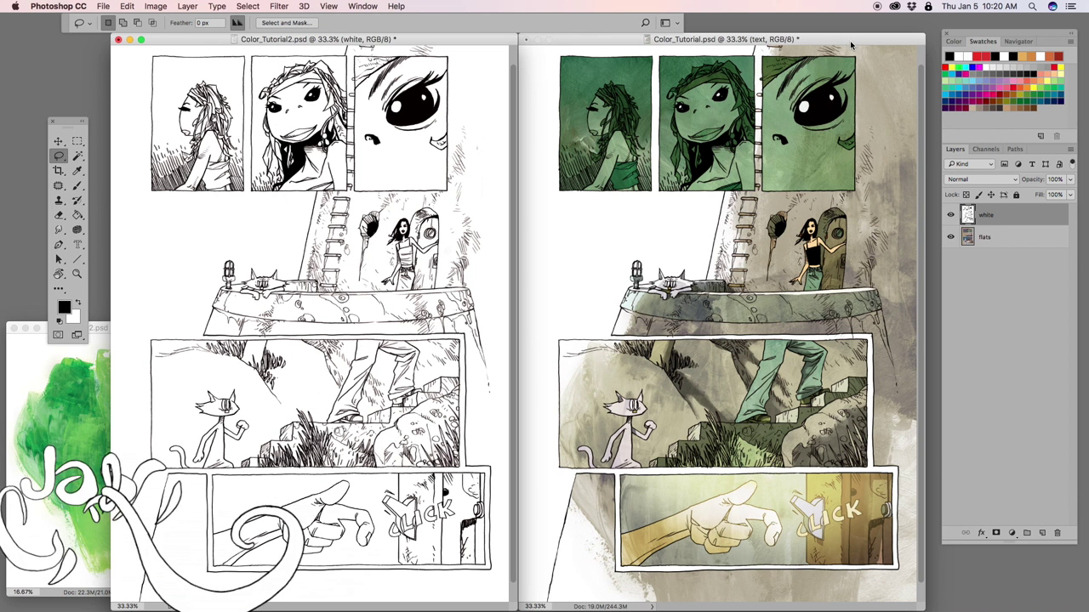
left_click_drag(847, 41, 608, 56)
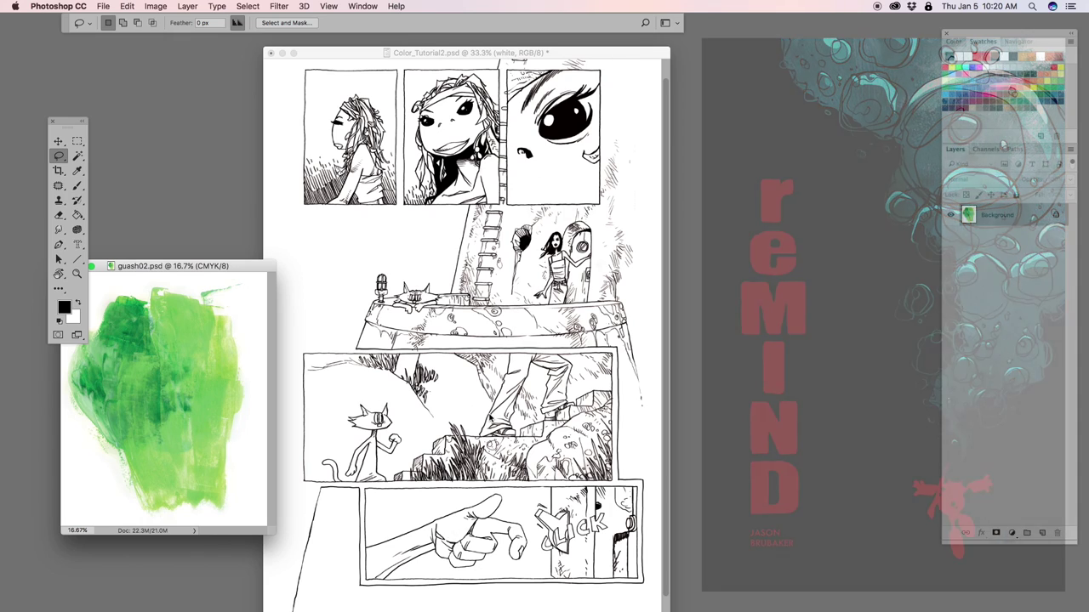
left_click(155, 6)
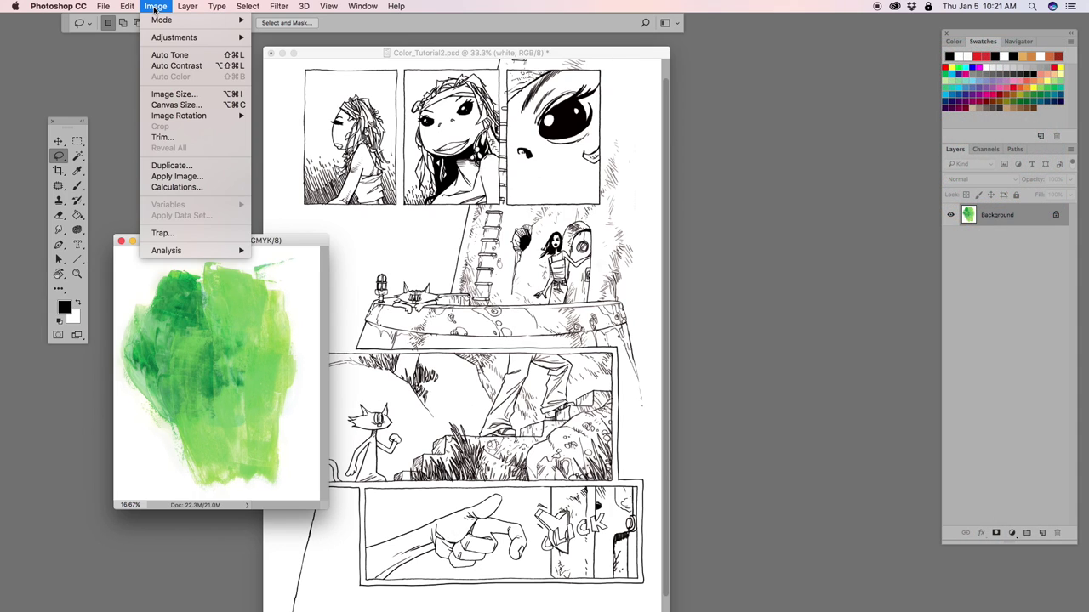
mouse_move(161, 20)
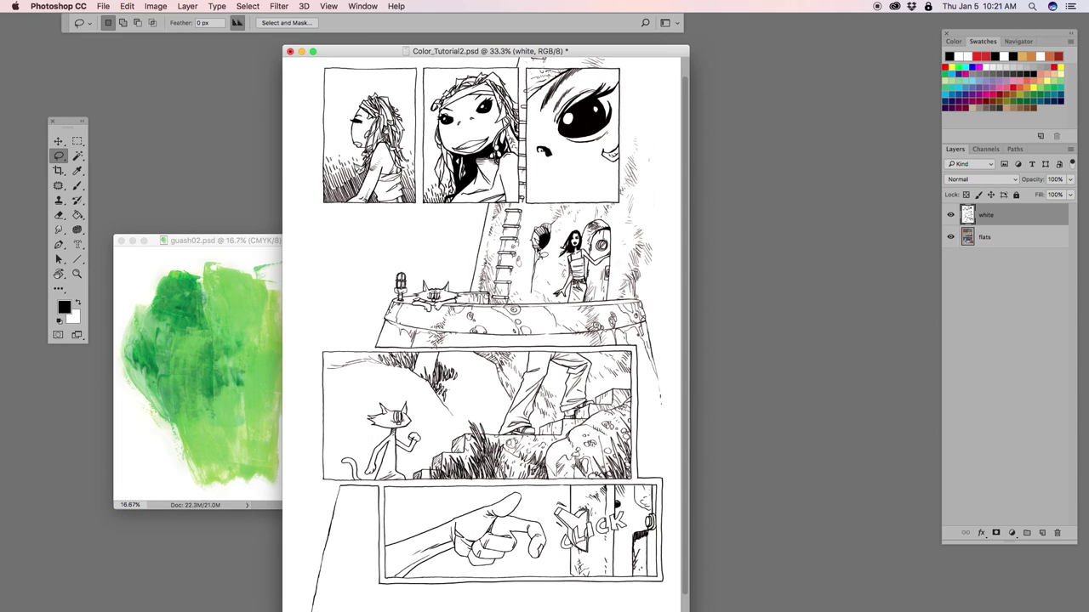
Step: Check the comic page's RGB/CMYK mode under Image > Mode and nudge its window slightly
left_click(156, 7)
mouse_move(163, 20)
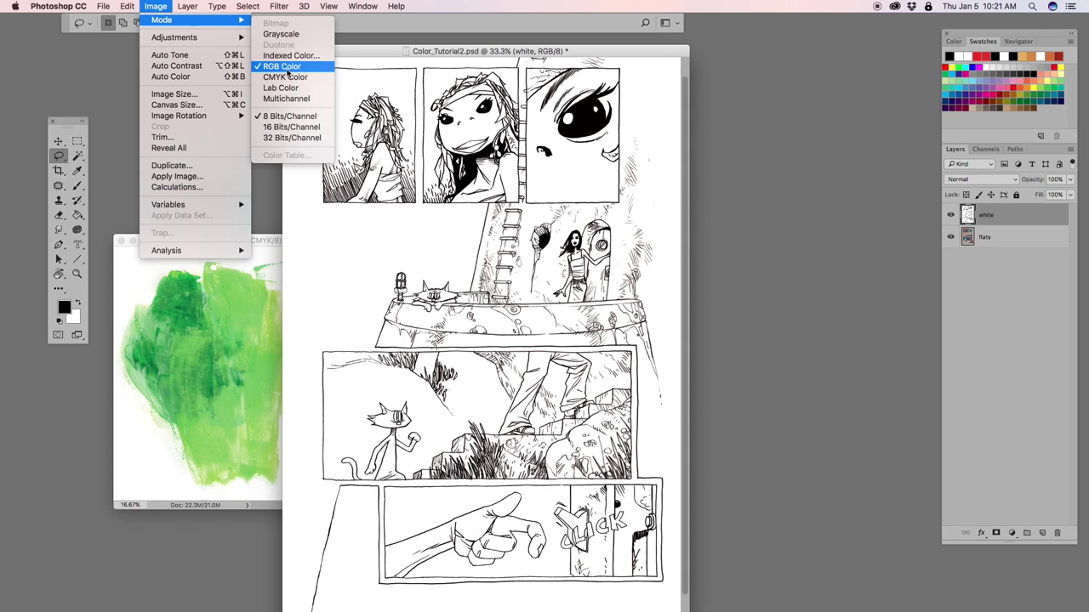
left_click(381, 54)
left_click_drag(381, 53, 387, 45)
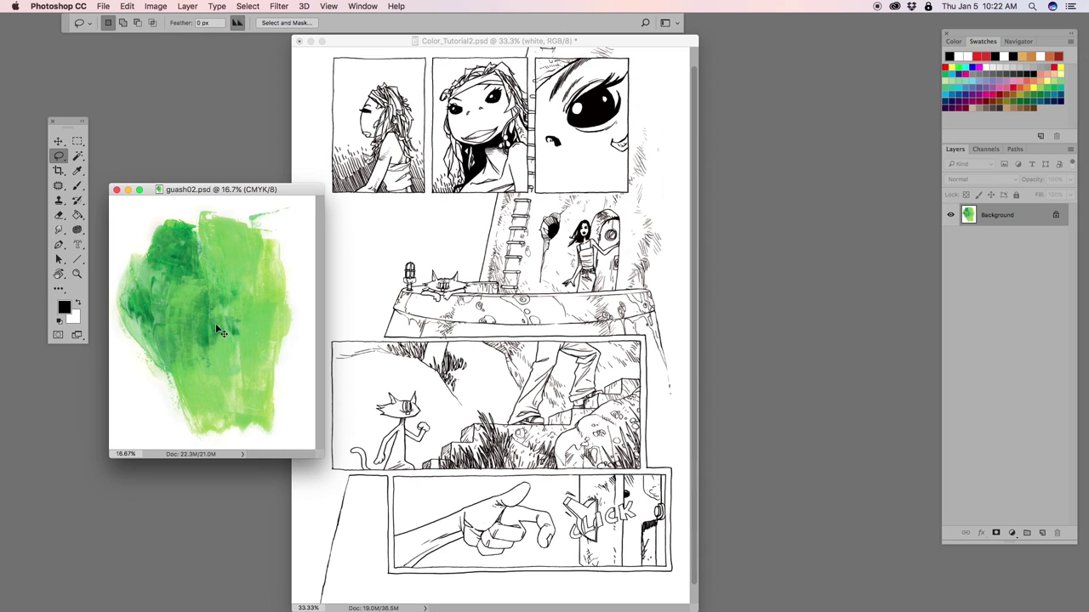
Step: Drag the gouache image onto Color_Tutorial2 as Layer 1 and close guash02
left_click_drag(219, 332, 510, 260)
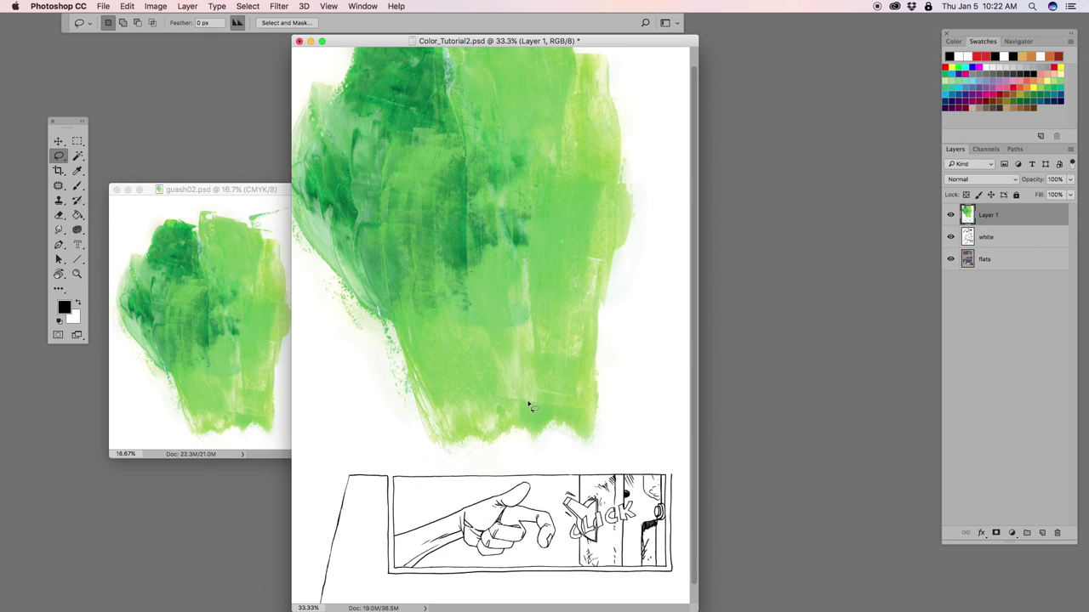
left_click(280, 190)
key("super+w")
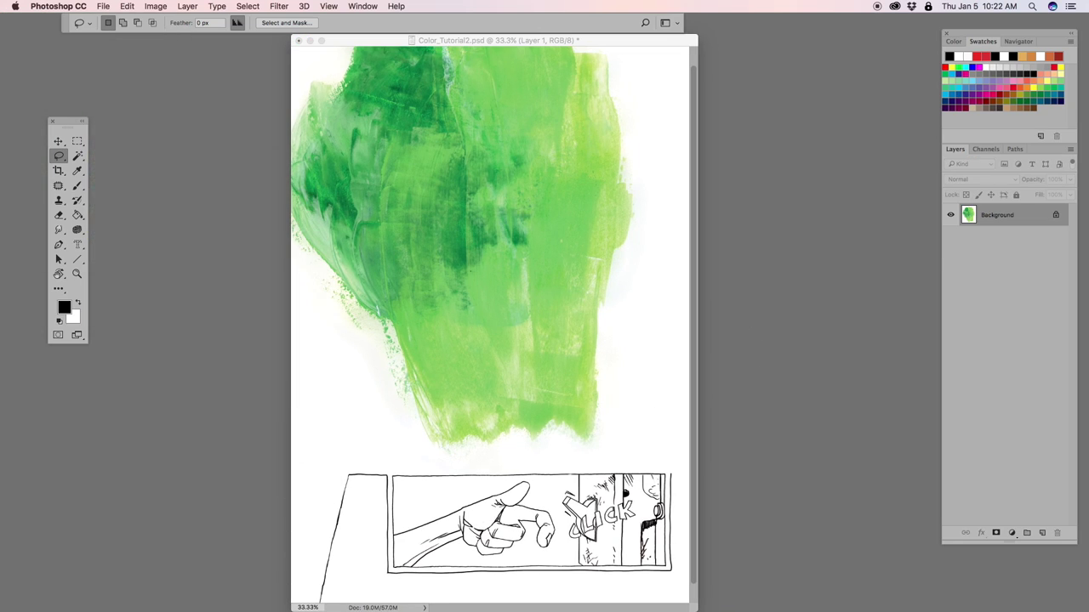
Step: Move Layer 1 below 'white' and hide the upper layers to view the flats
left_click(950, 216)
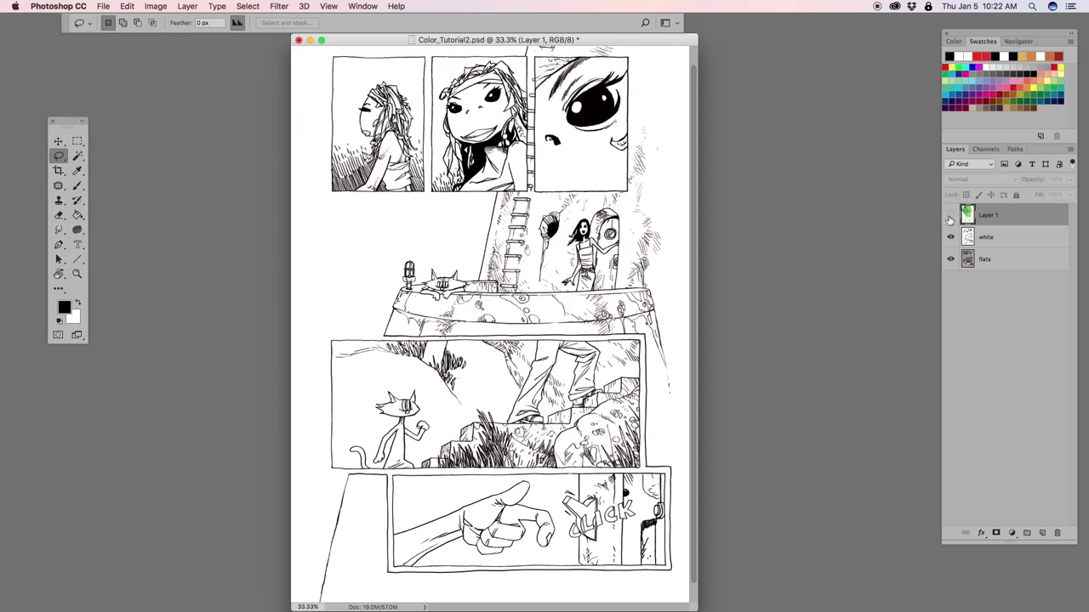
left_click(950, 218)
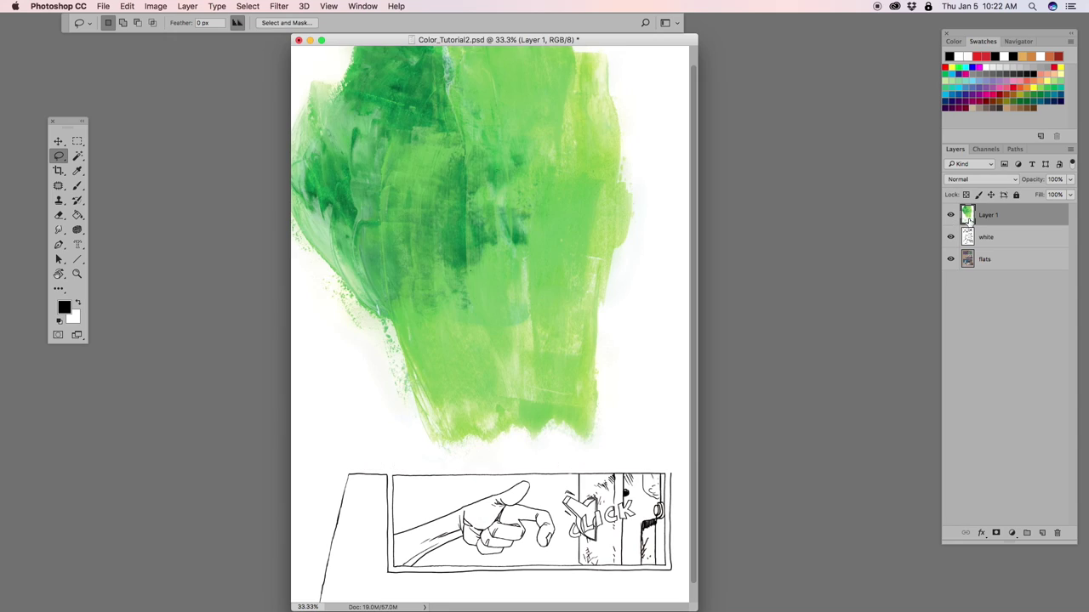
left_click(950, 217)
left_click(950, 216)
left_click_drag(970, 218, 985, 264)
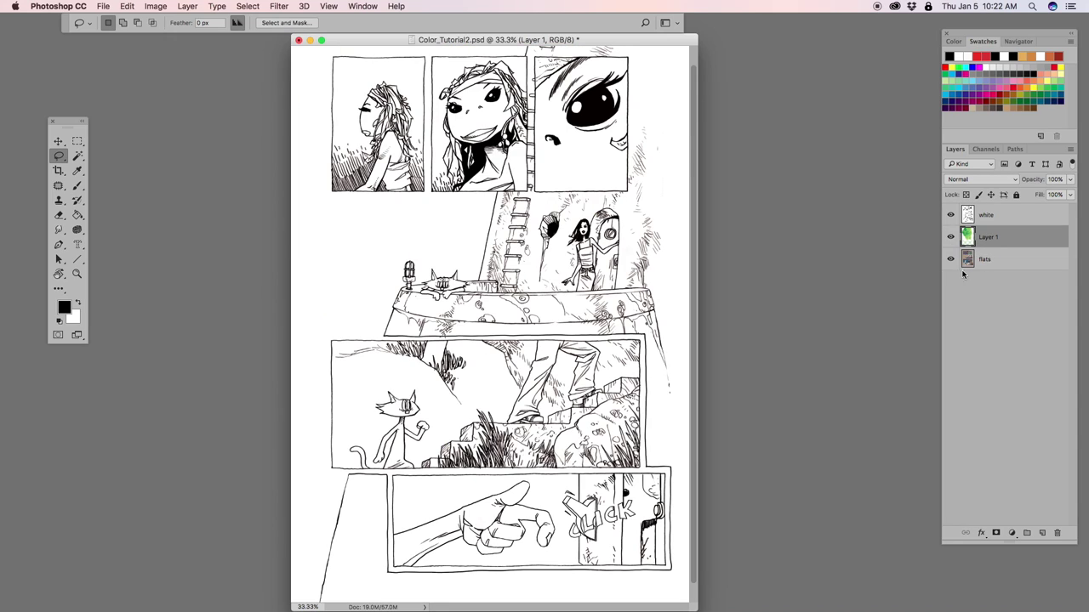
left_click(951, 215)
left_click(950, 237)
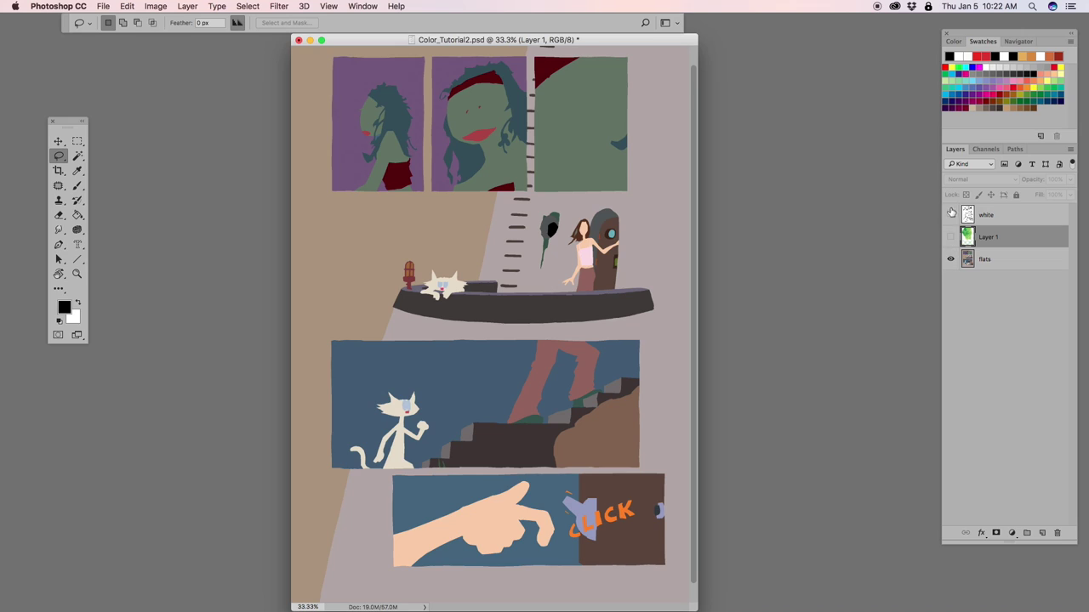
Step: Turn the 'white' line-art layer back on and set it to Multiply
left_click(950, 215)
left_click(967, 215)
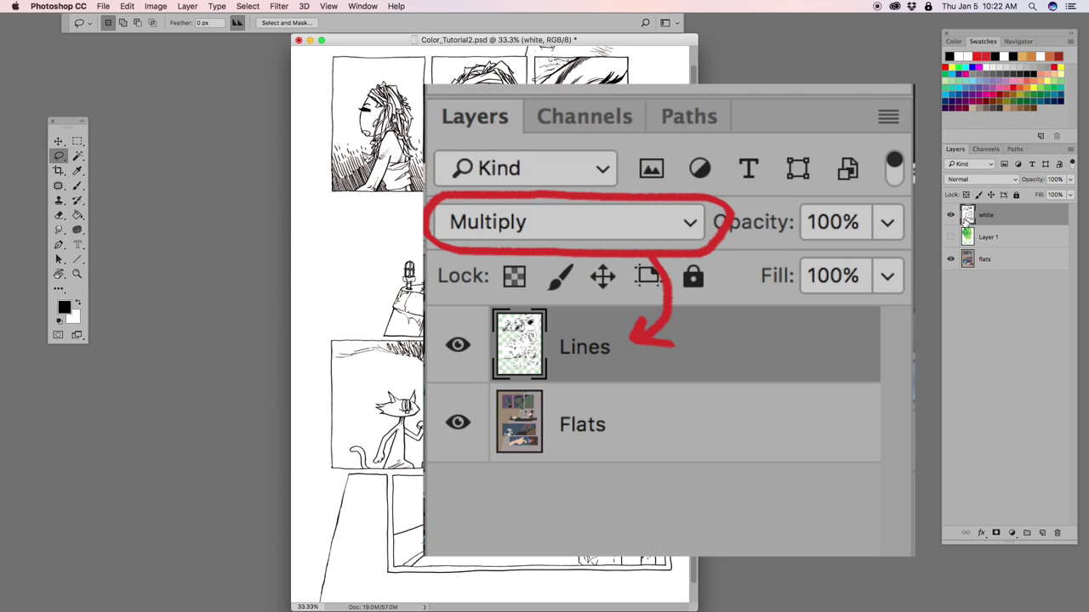
left_click(970, 178)
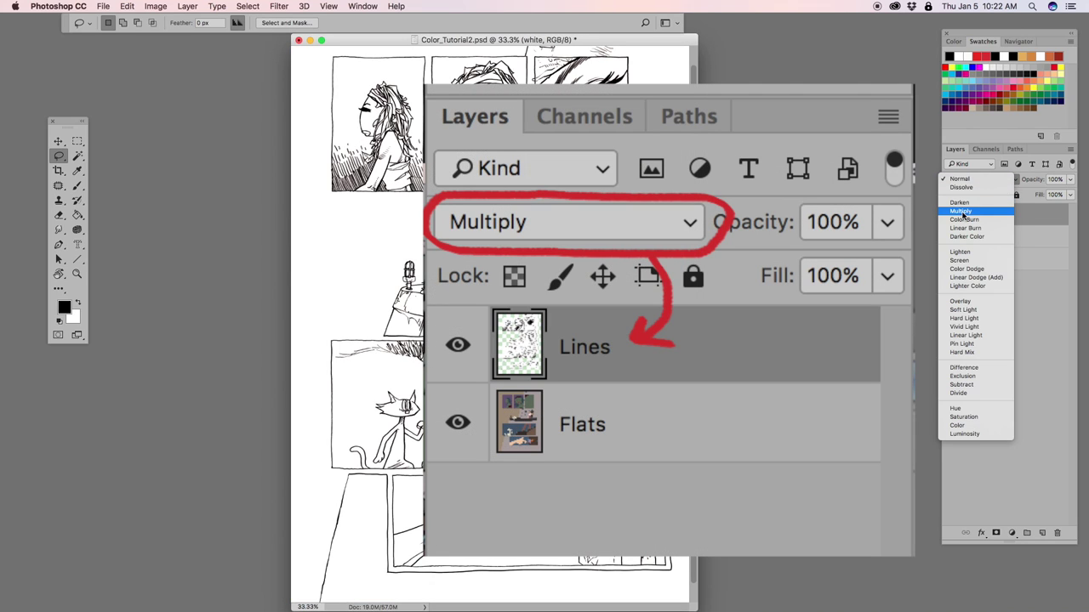
left_click(961, 212)
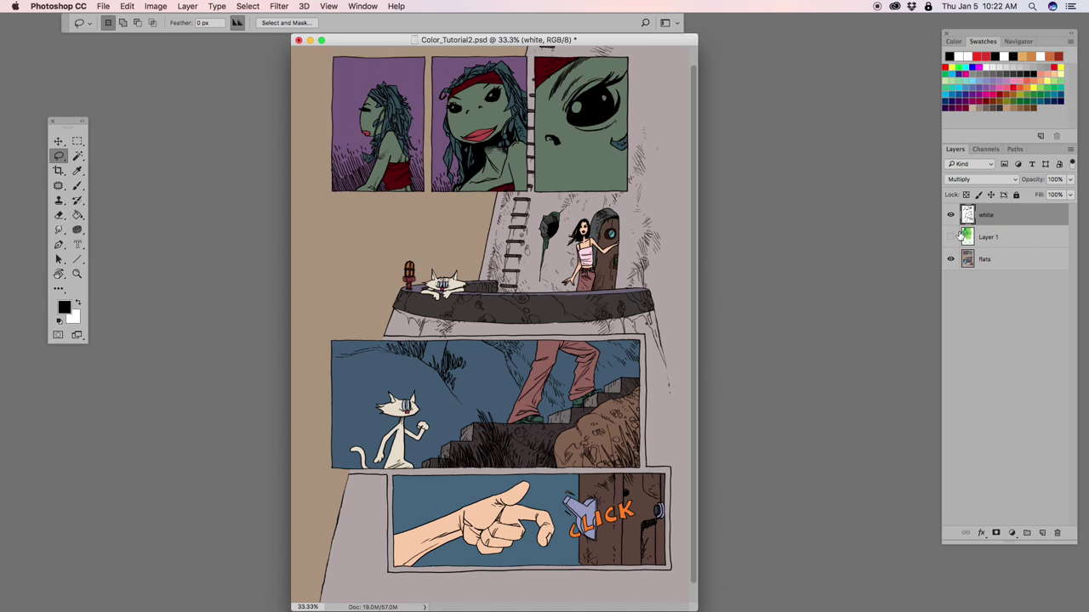
Step: Toggle Layer 1's visibility on and off to compare the gouache texture
left_click(950, 237)
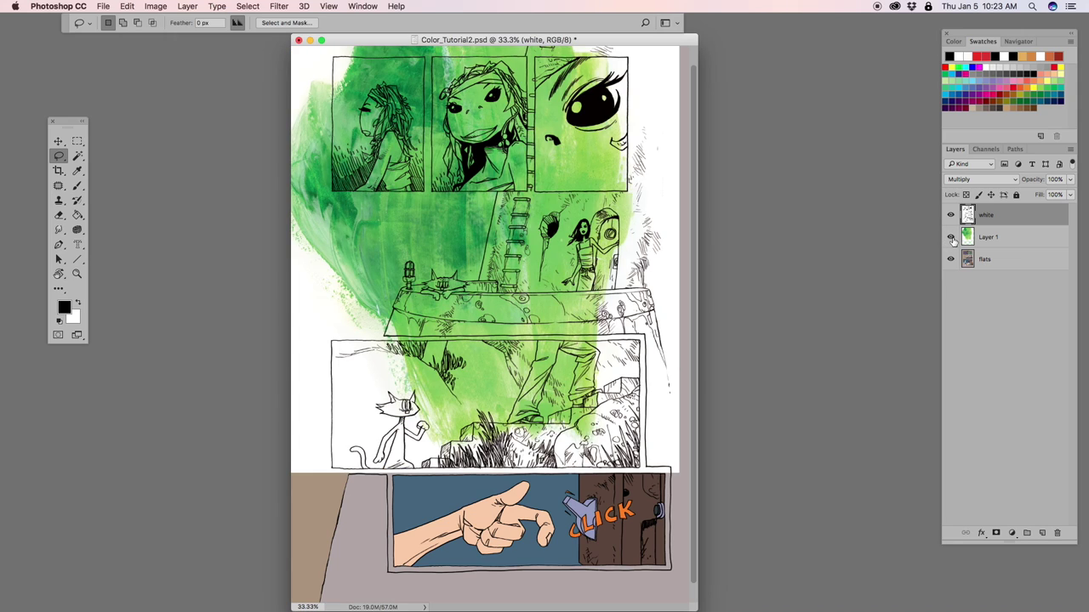
left_click(950, 237)
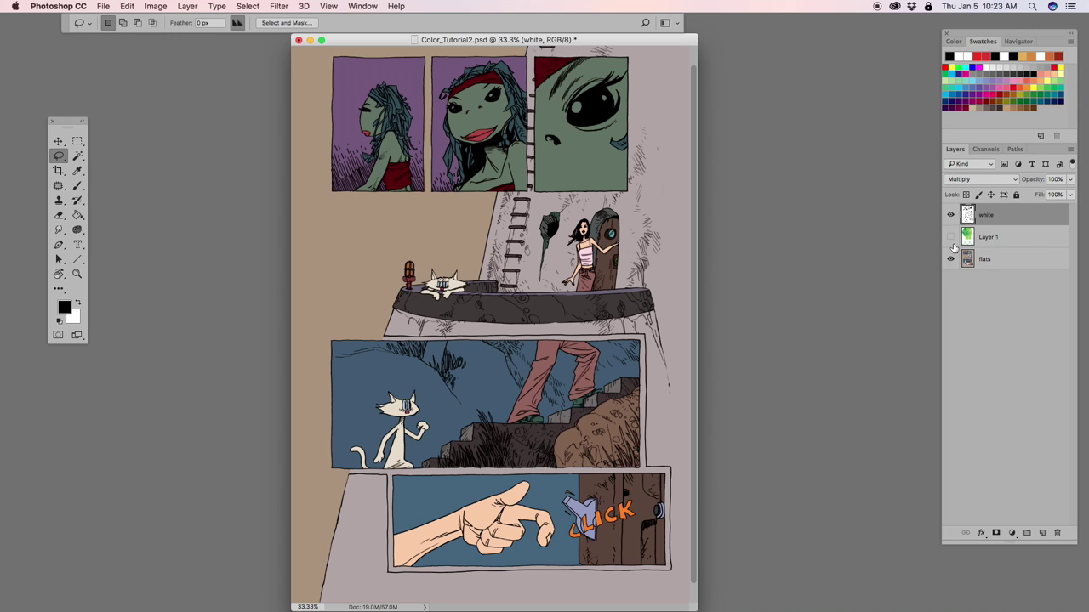
left_click(950, 238)
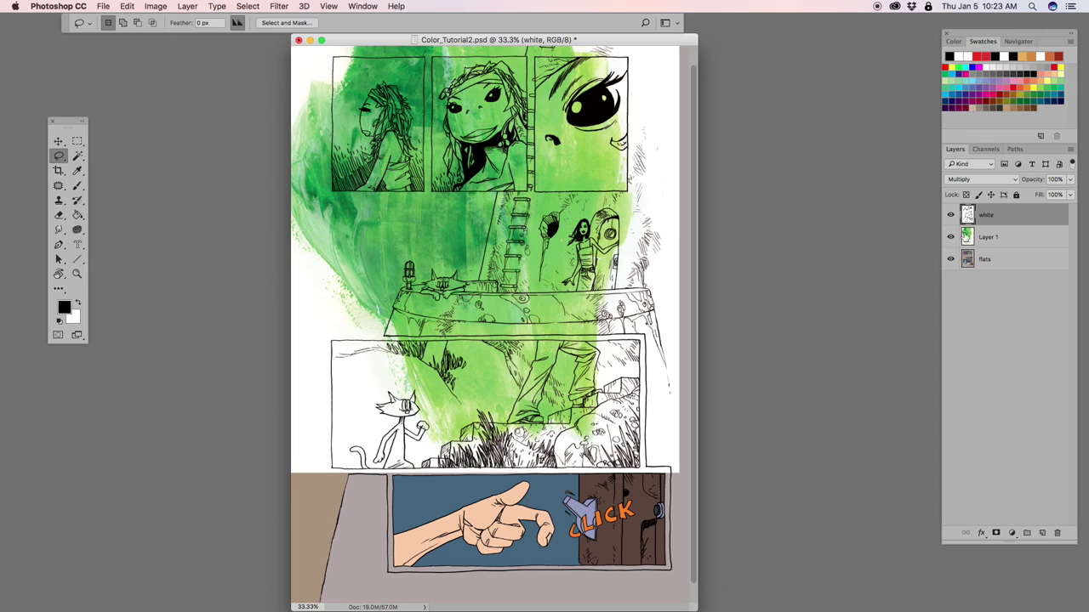
left_click(950, 237)
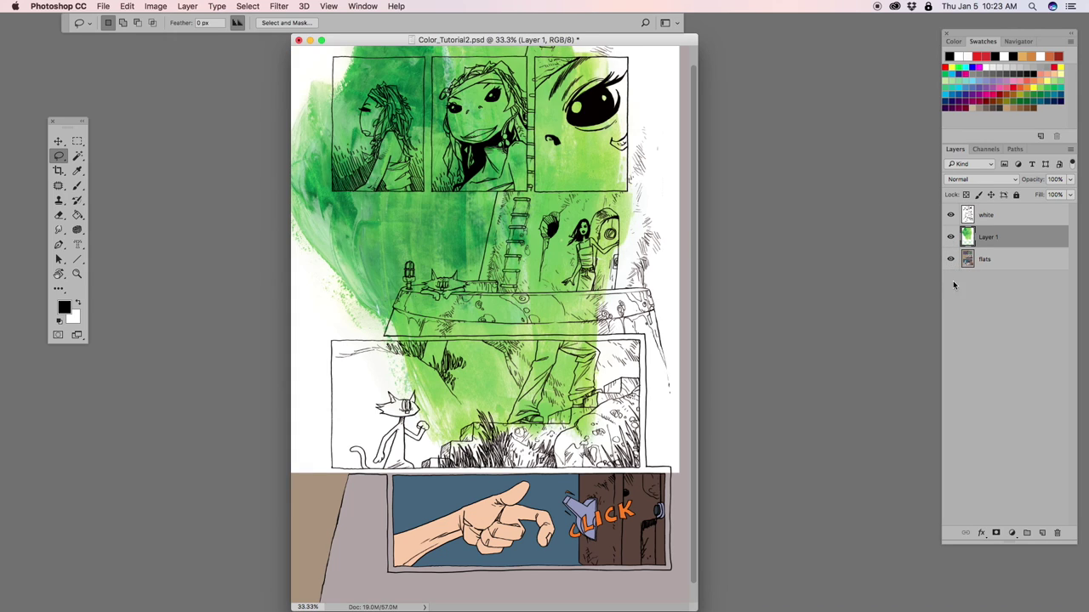
Step: Show Layer 1, set it to Darken, and drag the texture down over the page's middle
left_click(950, 237)
left_click(972, 239)
left_click(974, 179)
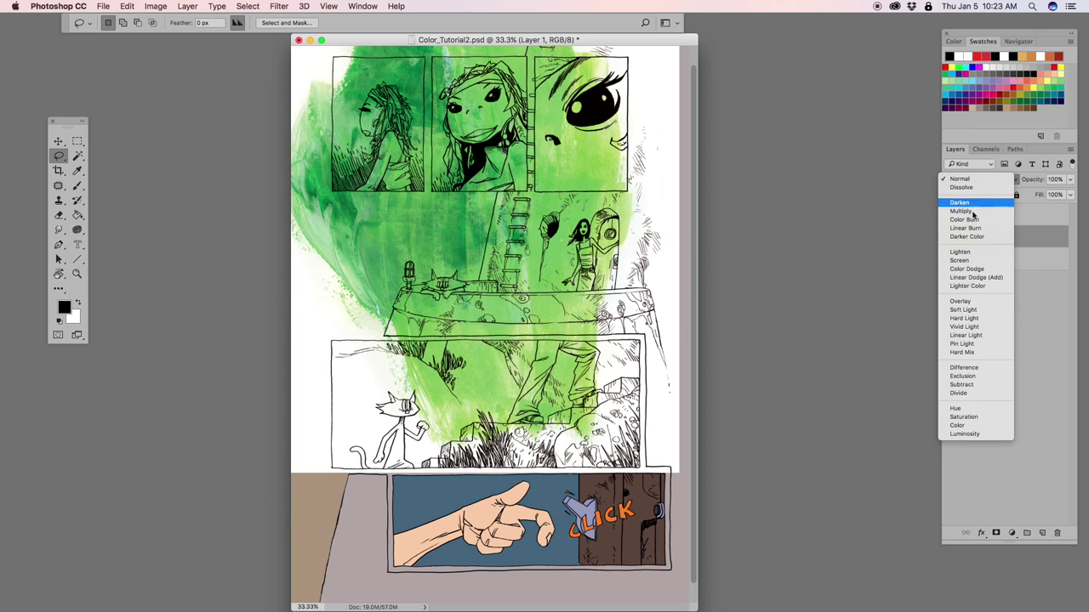
left_click(961, 302)
left_click_drag(568, 260, 638, 349)
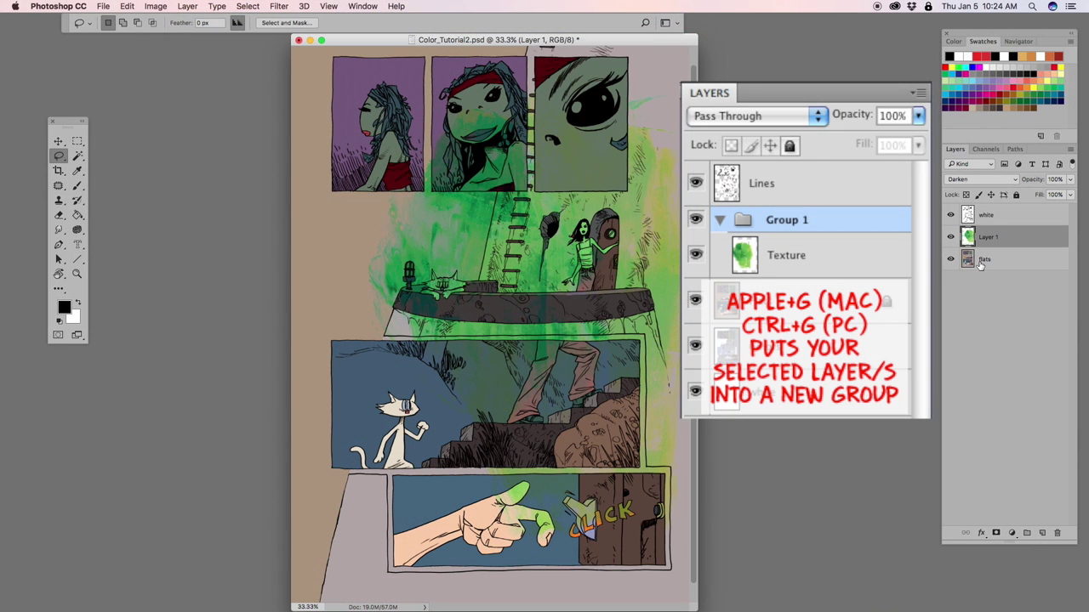
Step: Group Layer 1 into a new group named 'Textures'
key("super+g")
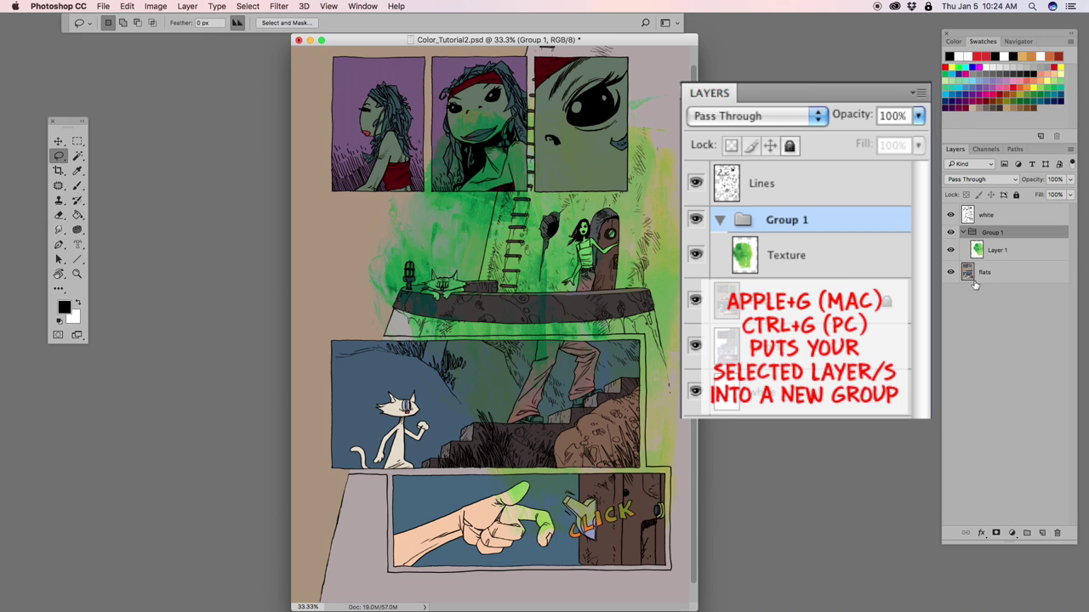
double_click(992, 233)
type("Tex")
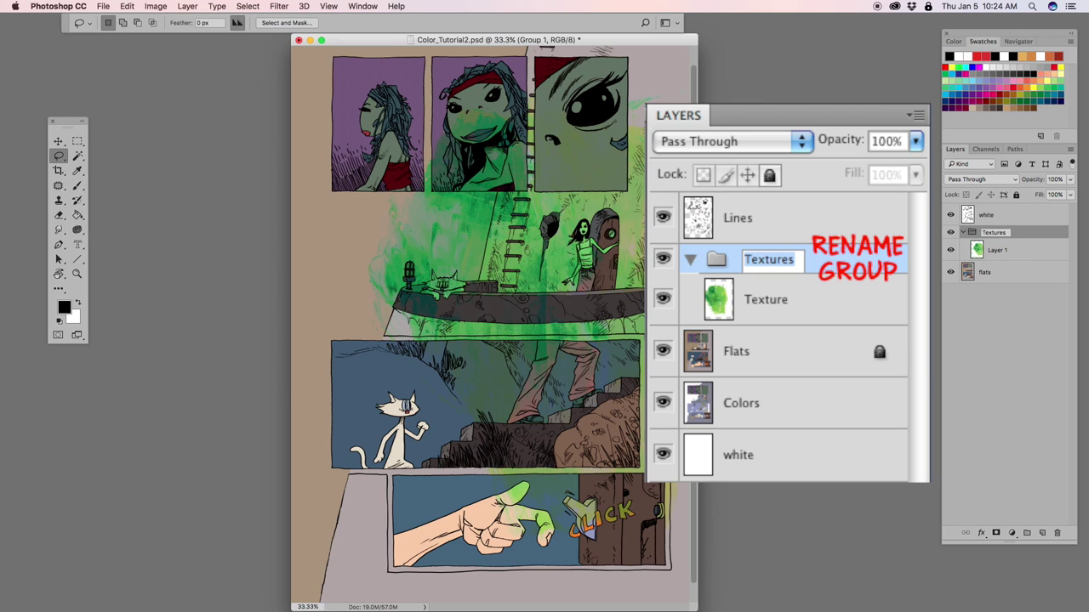
type("tures")
key("Return")
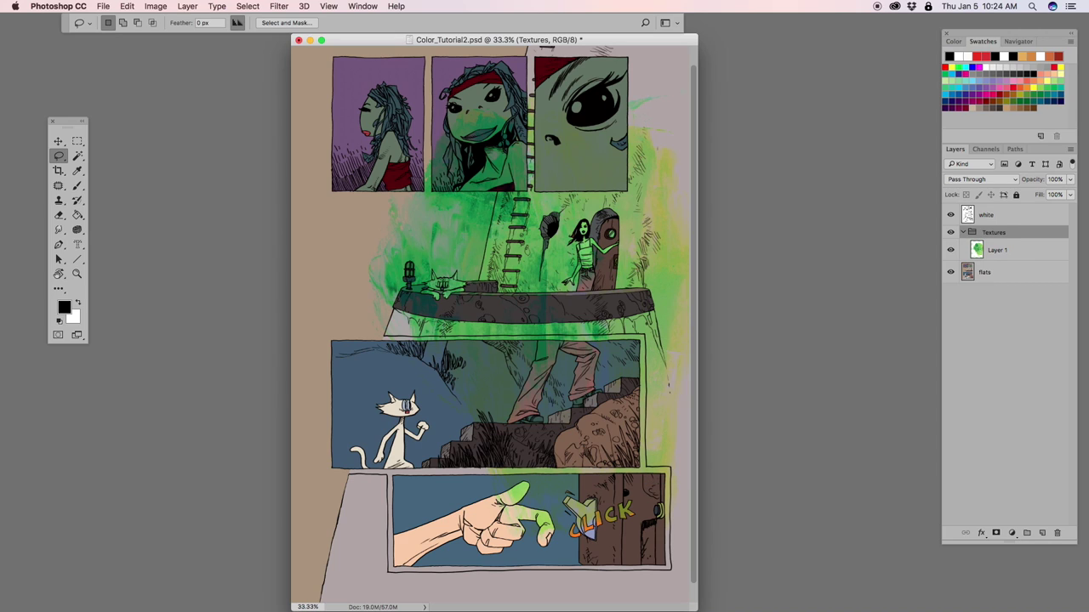
Step: Give the Textures group Overlay blending and drag out a copy of Layer 1
left_click(974, 181)
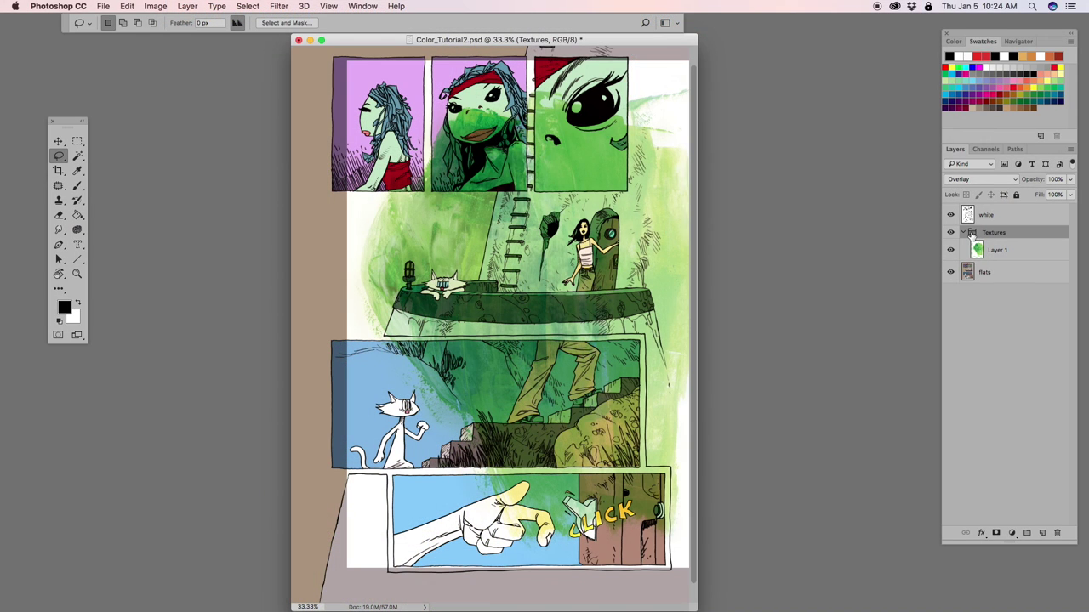
left_click(978, 251)
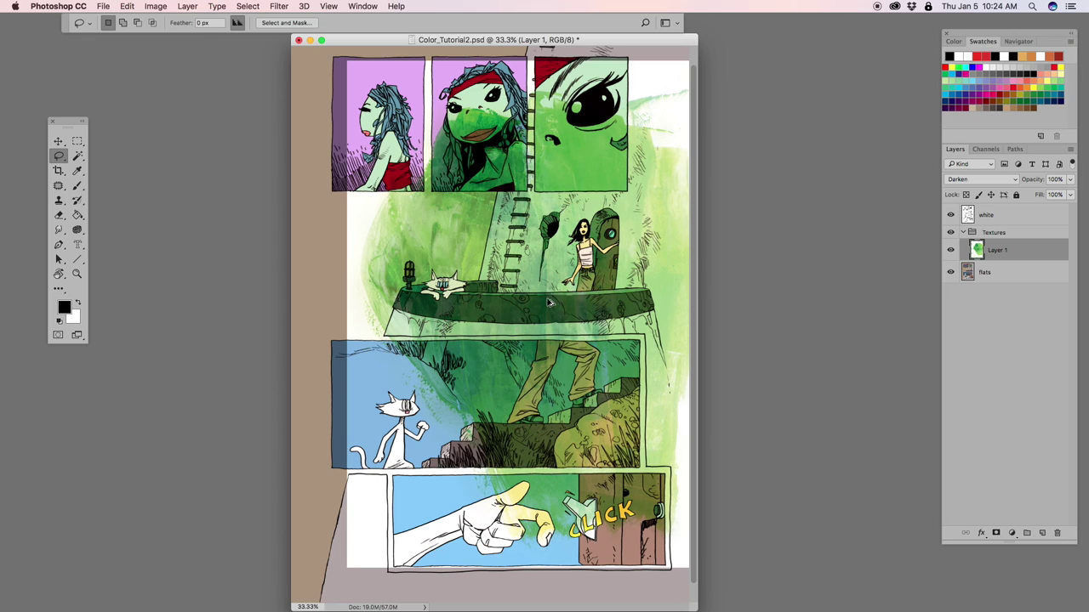
left_click_drag(551, 307, 435, 517)
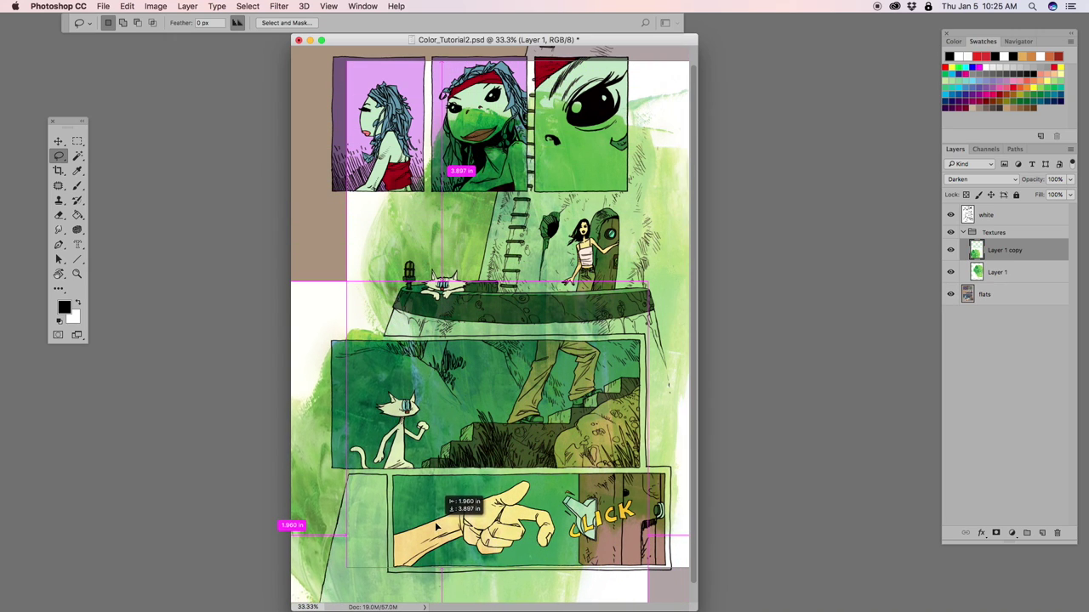
Step: Undo the stray copy, hide line art and flats, and spread two texture copies across the page
key("ctrl+z")
left_click(951, 216)
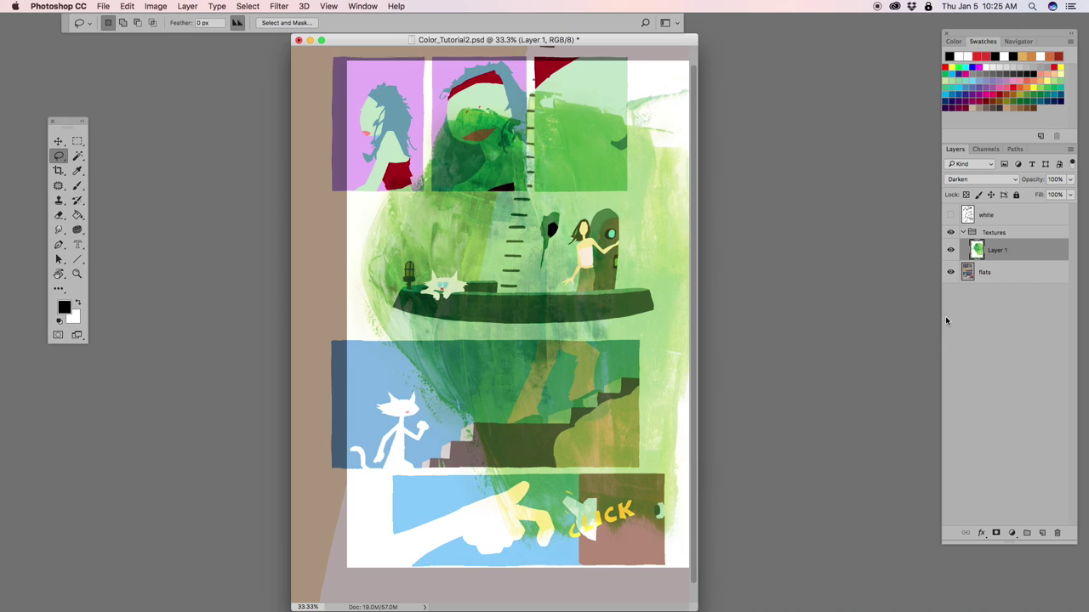
left_click(950, 273)
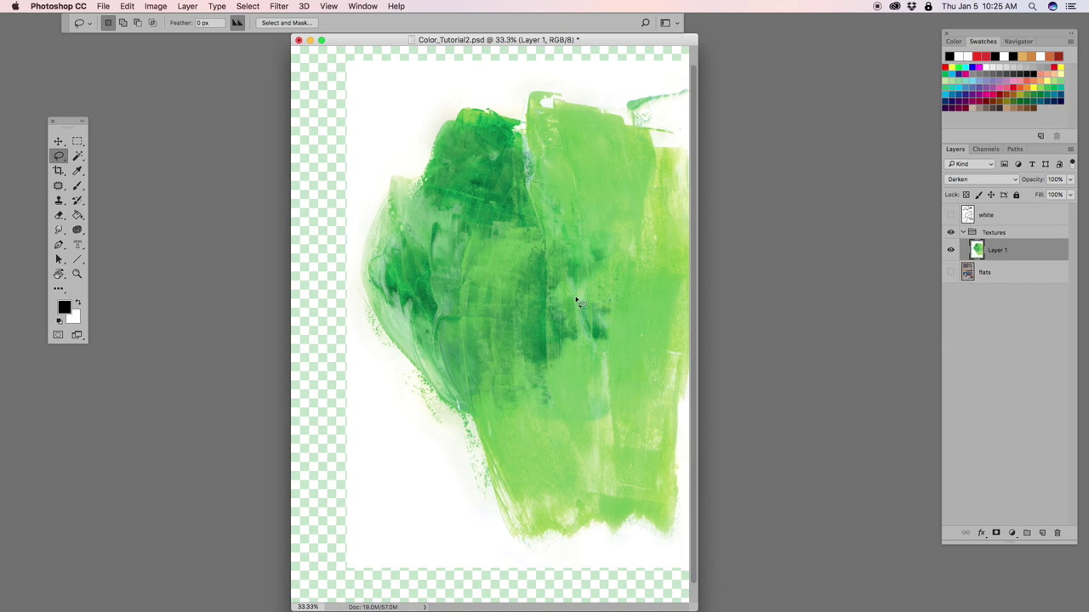
left_click_drag(578, 301, 385, 381)
left_click_drag(403, 513, 404, 265)
left_click_drag(393, 143, 532, 417)
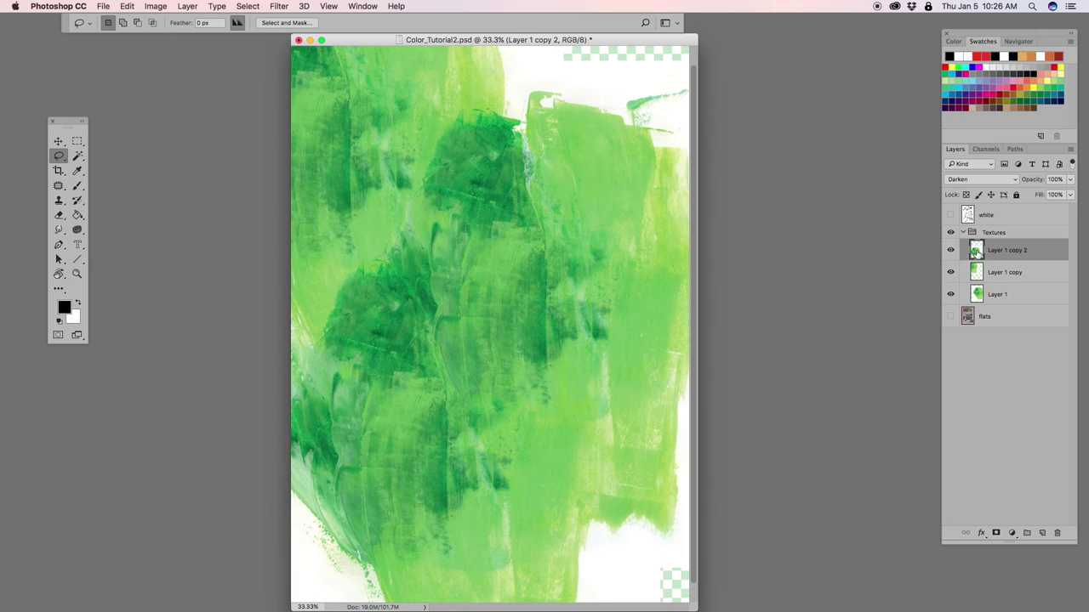
Step: Try Normal blending on the texture copies, then set Layer 1 copy 2 to Darken
left_click(975, 180)
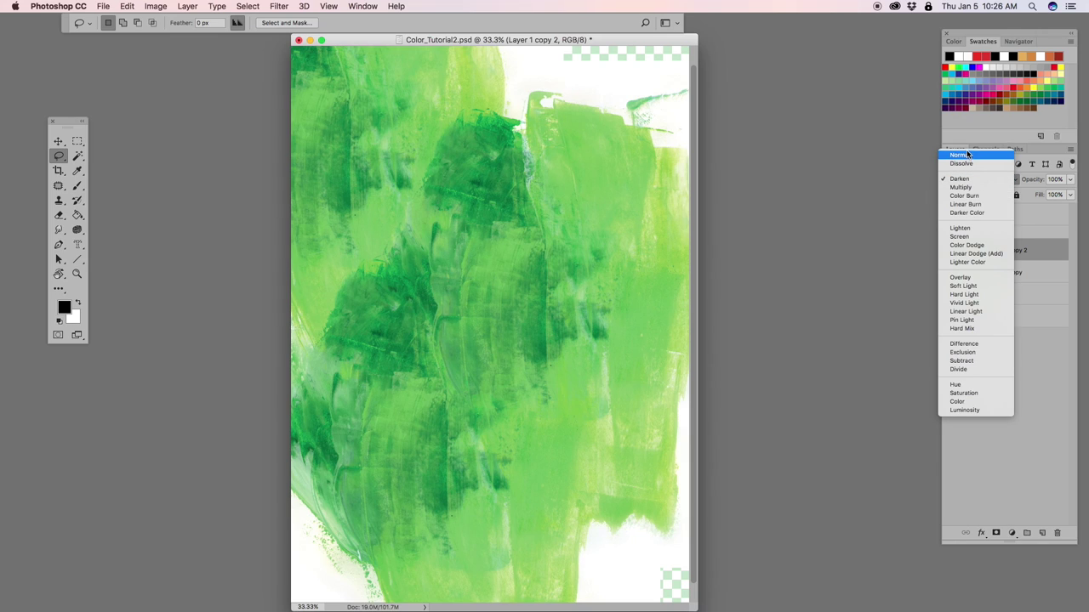
left_click(967, 155)
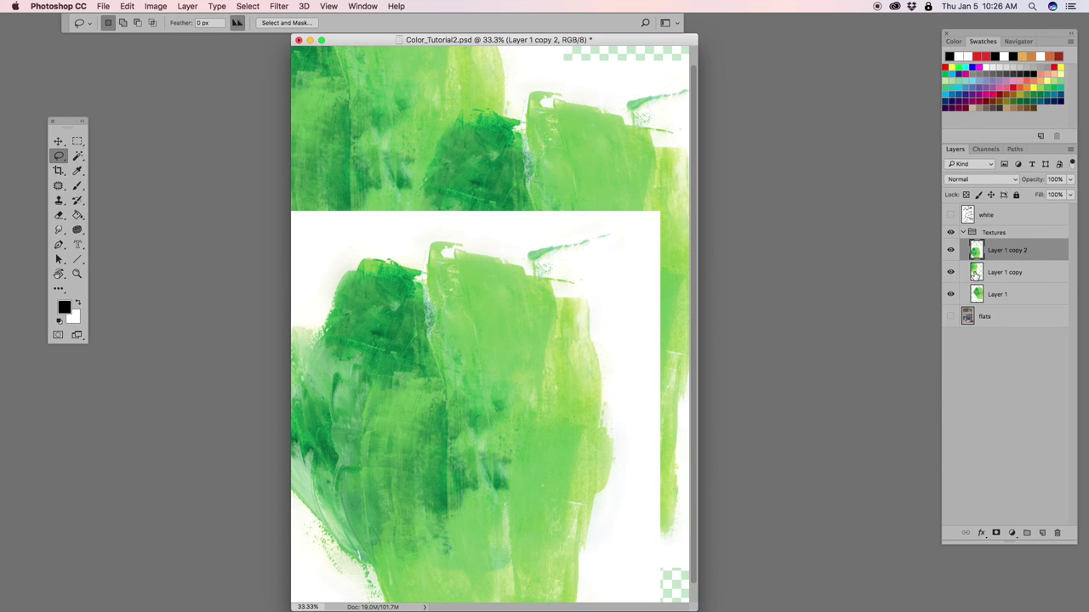
left_click(975, 272)
left_click(965, 179)
left_click(959, 155)
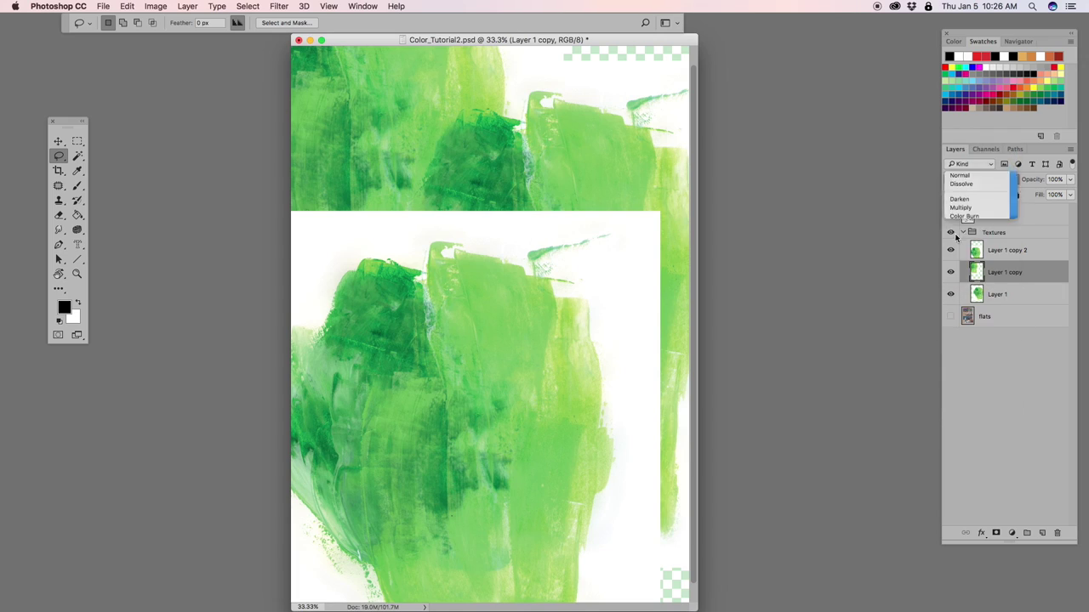
left_click(976, 250)
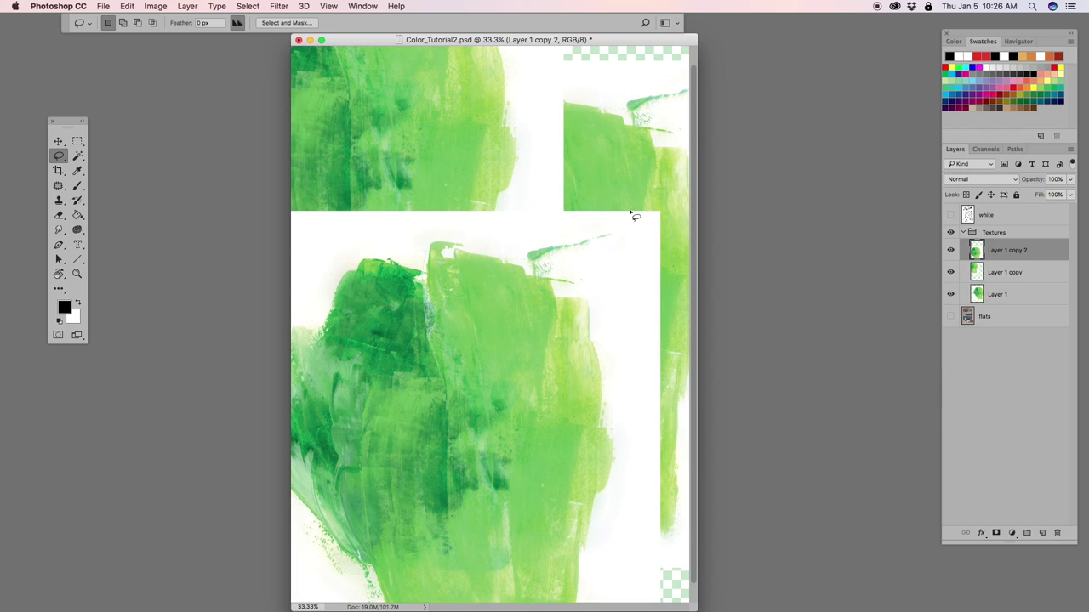
left_click(974, 181)
left_click(966, 204)
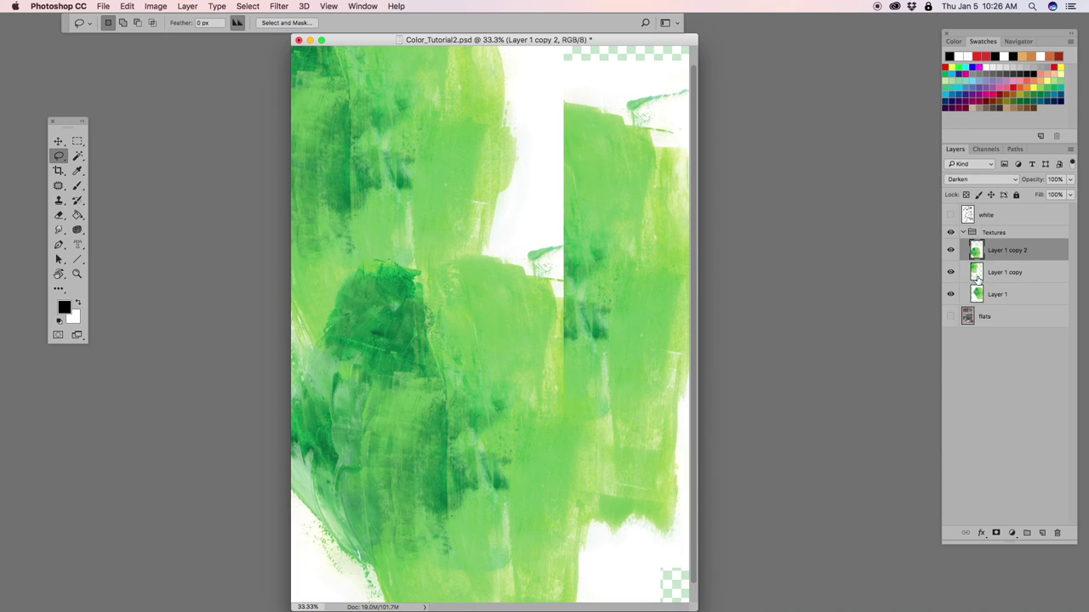
Step: Set Layer 1 copy to Darken, test Multiply on both copies, and return to Darken
left_click(977, 279)
left_click(969, 179)
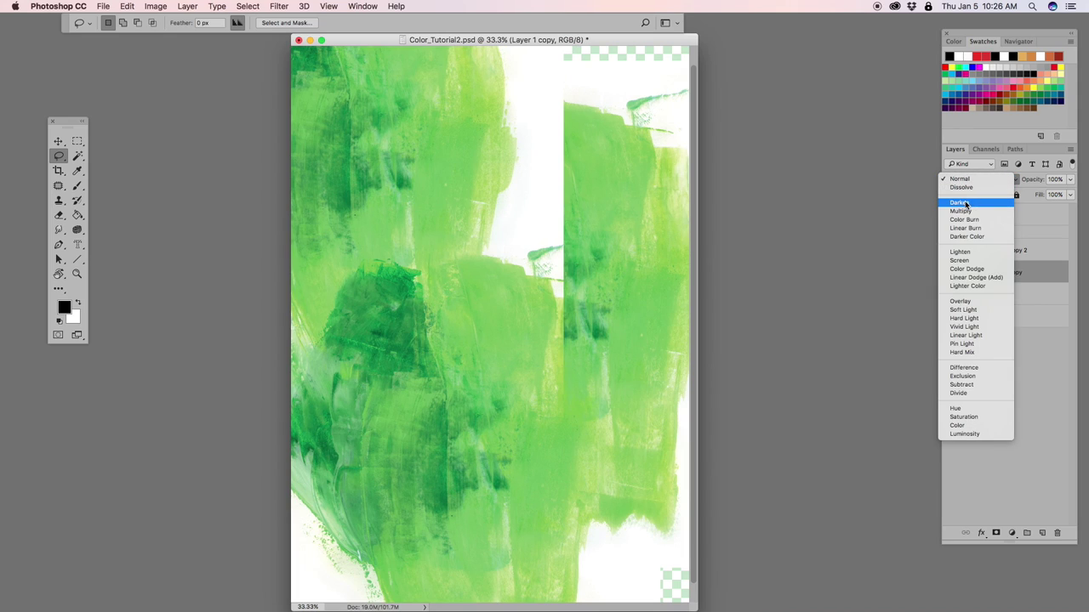
left_click(966, 204)
left_click(984, 177)
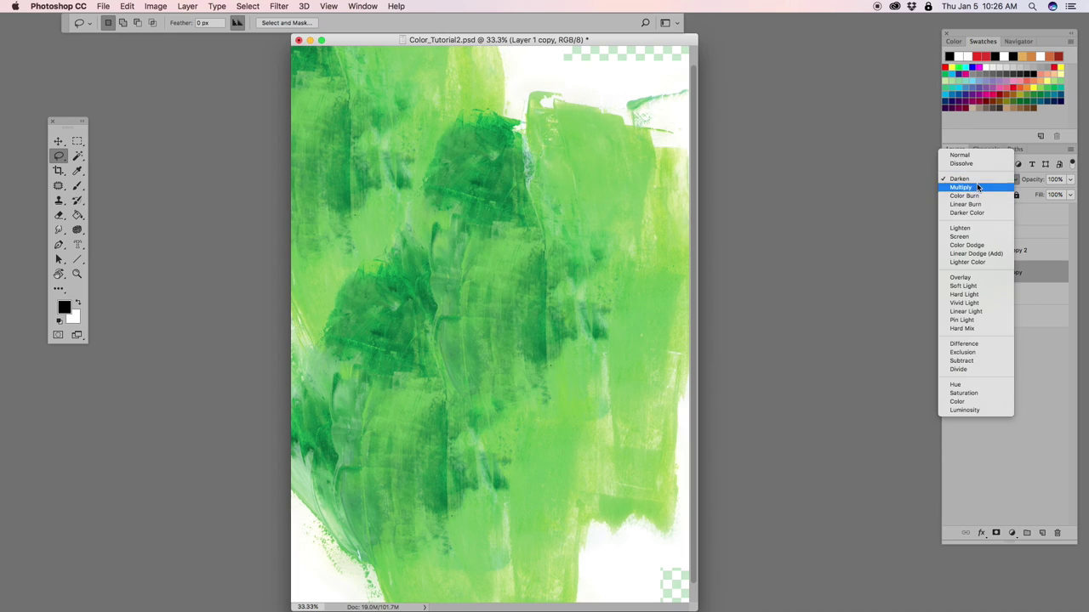
left_click(974, 188)
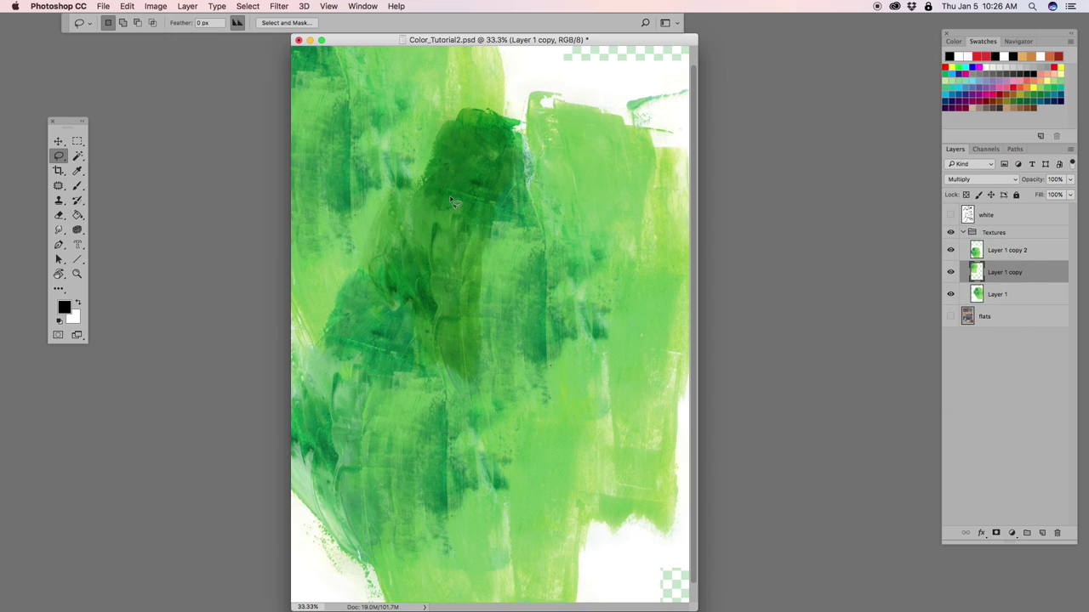
left_click(991, 250)
left_click(982, 179)
left_click(974, 188)
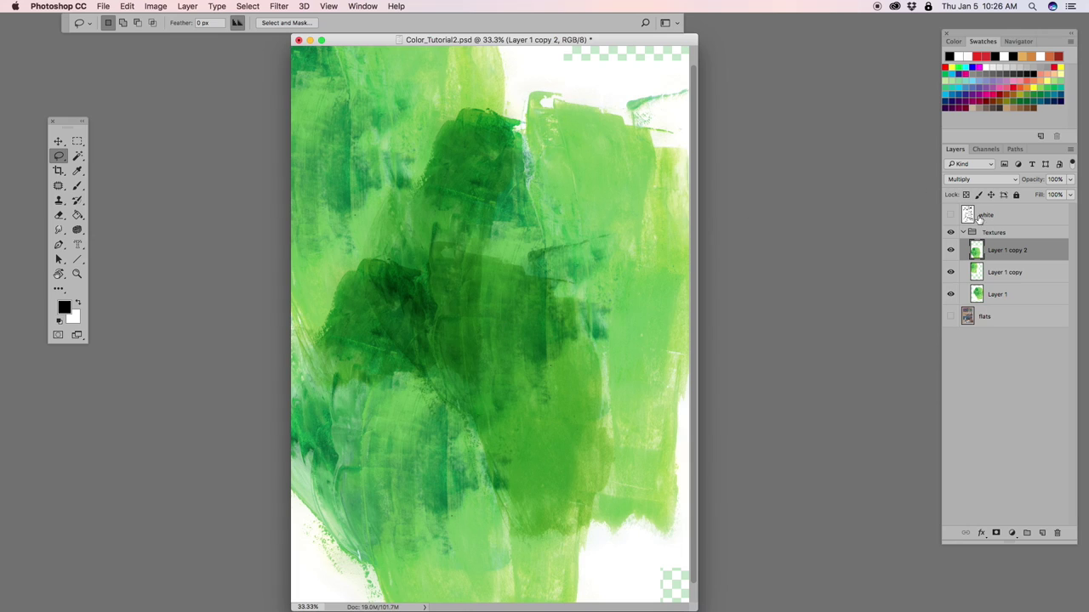
left_click(978, 180)
left_click(973, 178)
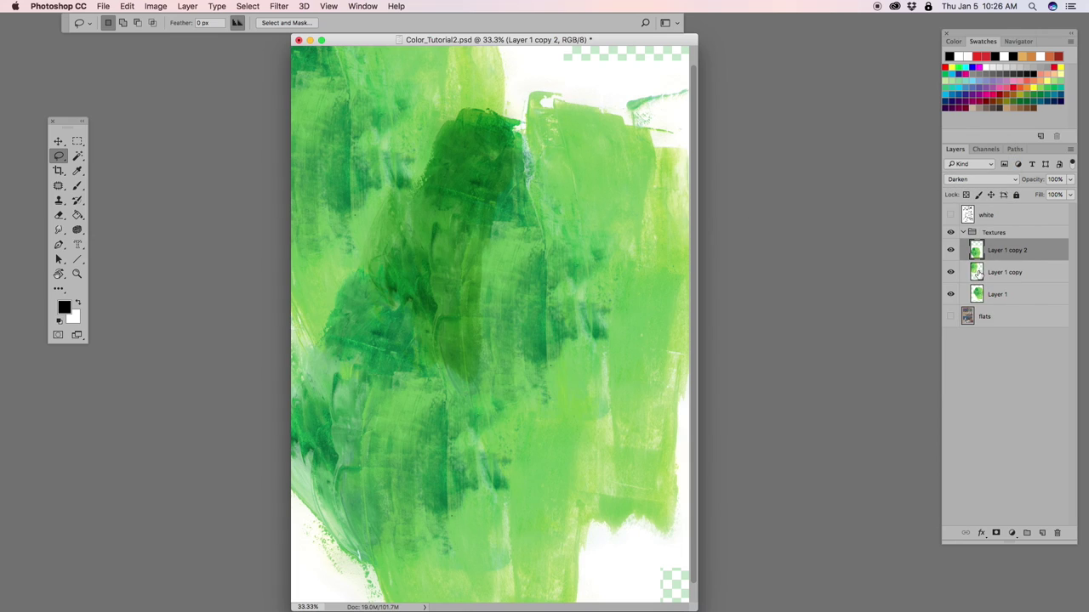
left_click(995, 273)
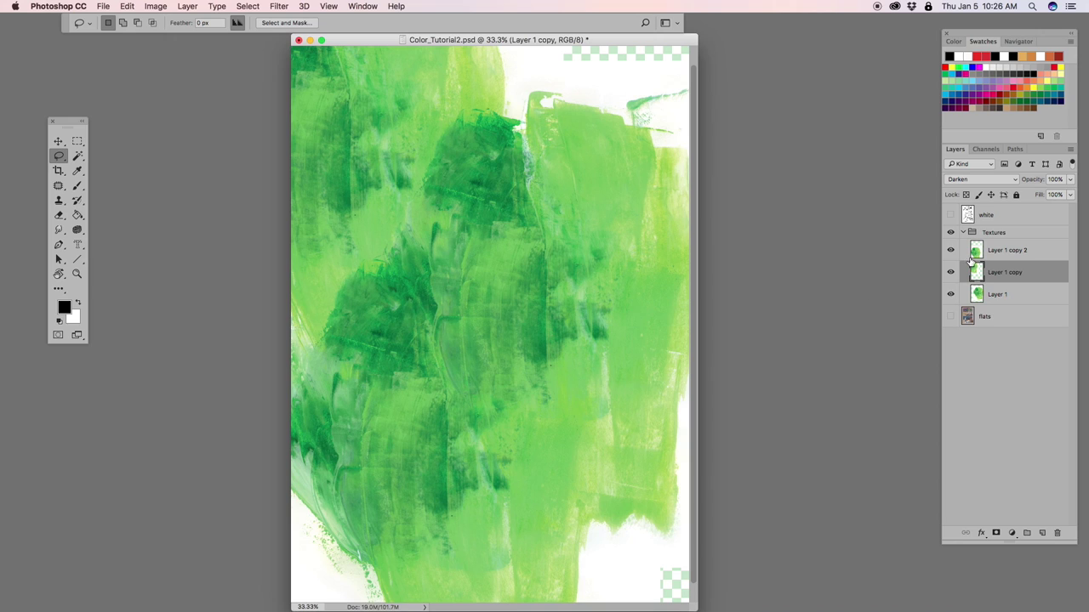
Step: Delete Layer 1 copy and Layer 1 copy 2
left_click(974, 251)
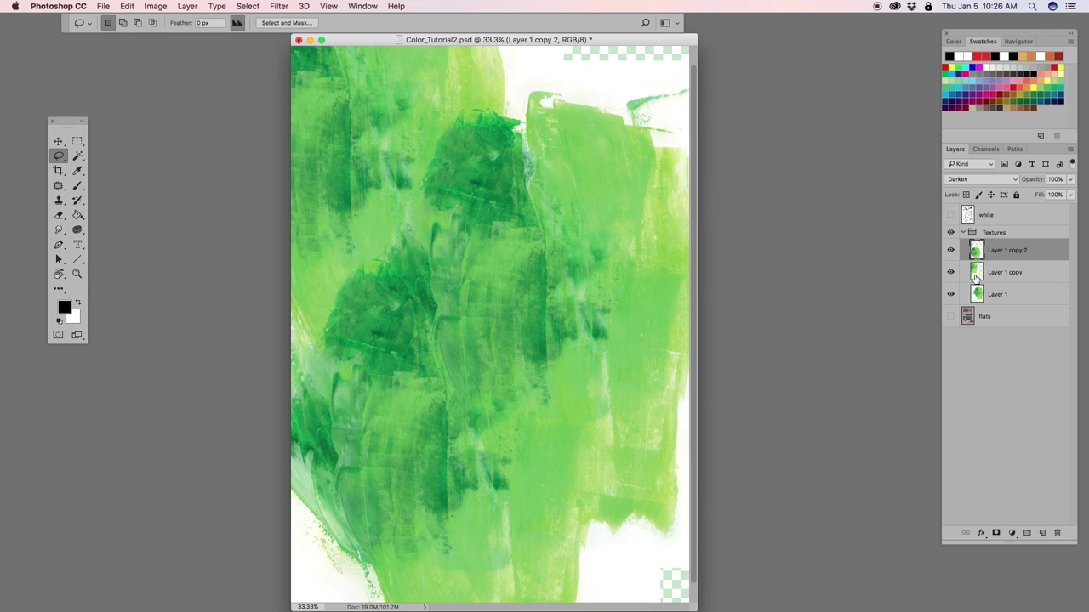
left_click(978, 273, "shift")
left_click_drag(978, 273, 1030, 377)
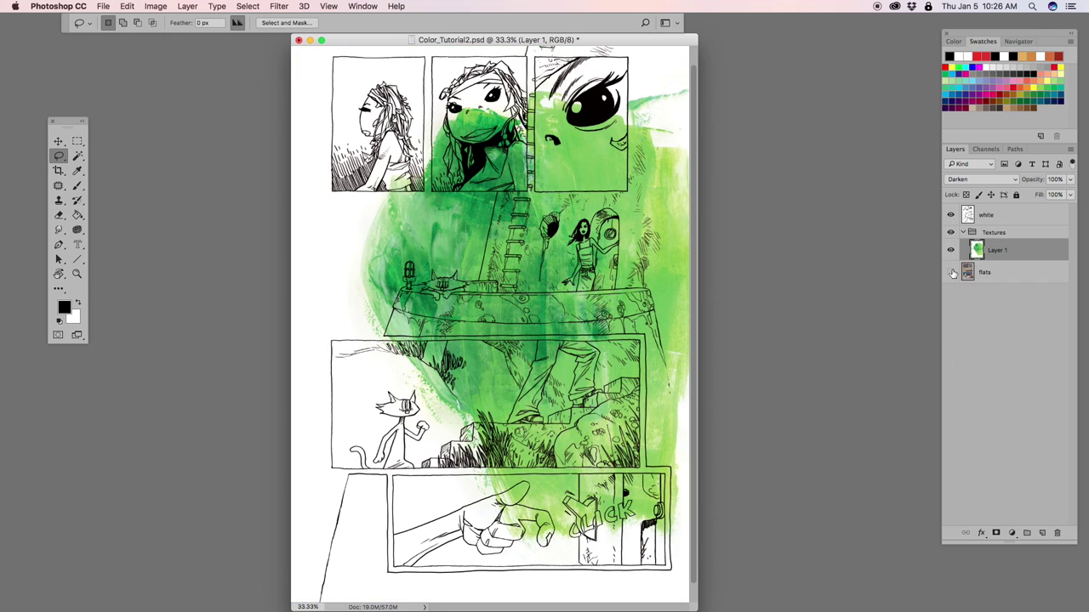
Step: Turn the flats back on and shift Layer 1's texture down off the top panels
left_click(950, 272)
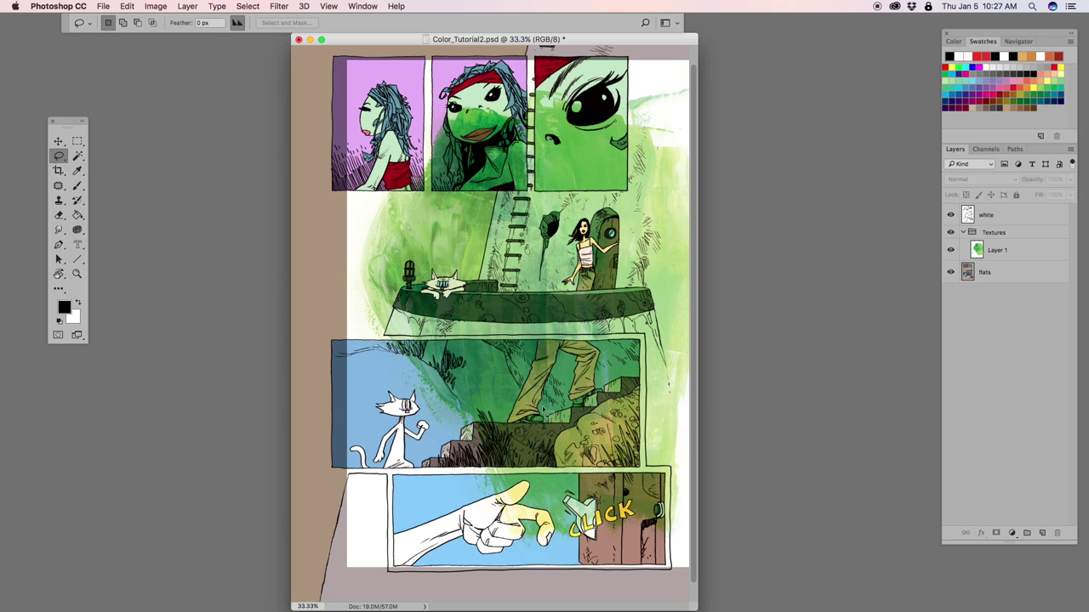
left_click(978, 254)
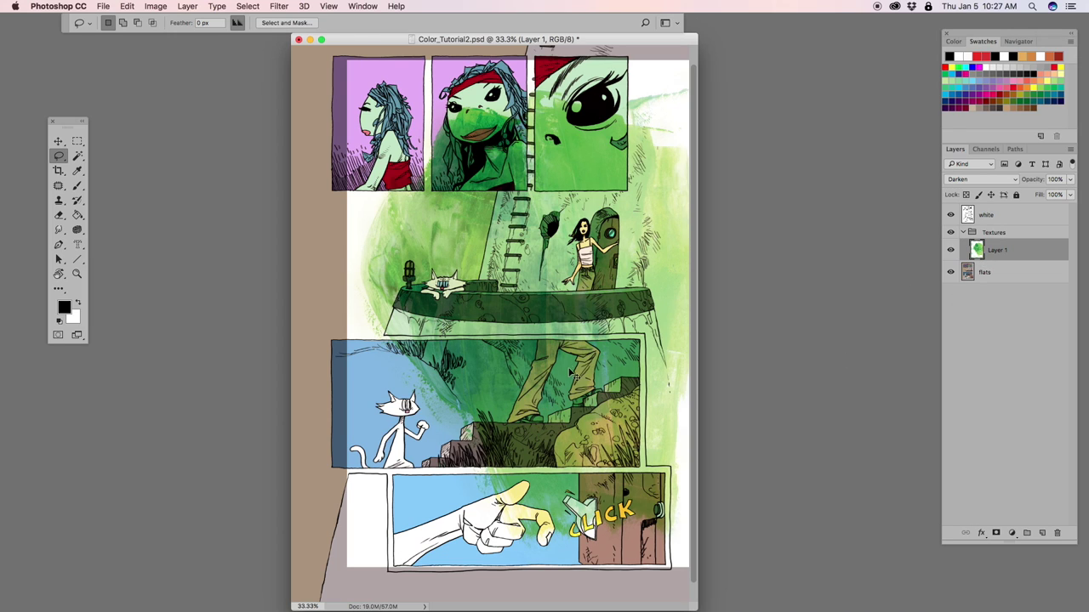
left_click_drag(575, 337, 540, 498)
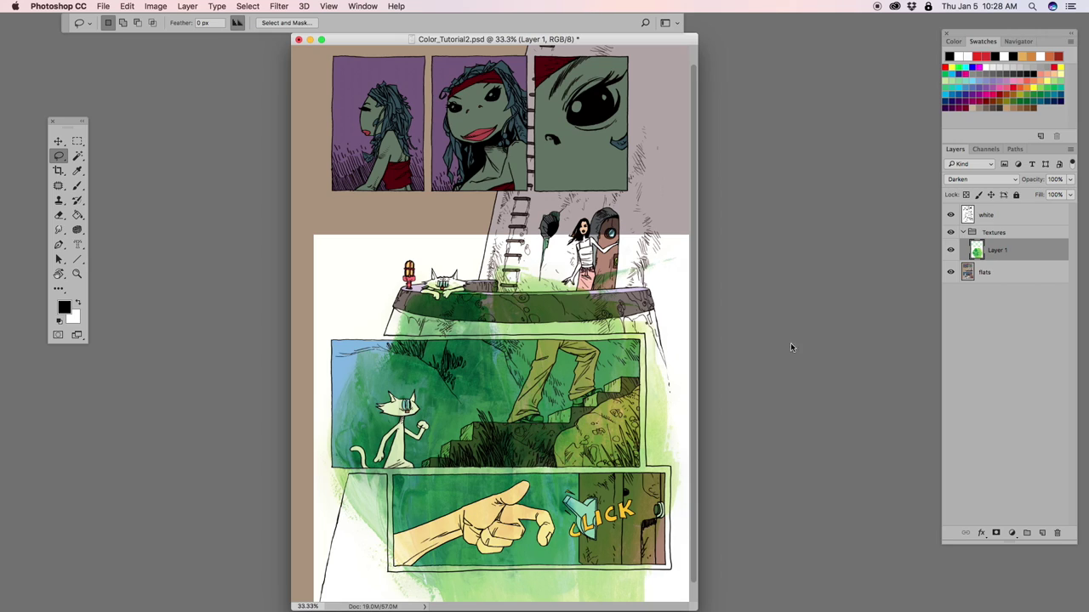
Step: Duplicate Layer 1, rotate the copy about 180° and place it over the upper right
left_click_drag(976, 250, 995, 239)
left_click_drag(514, 515, 583, 293)
key("super+t")
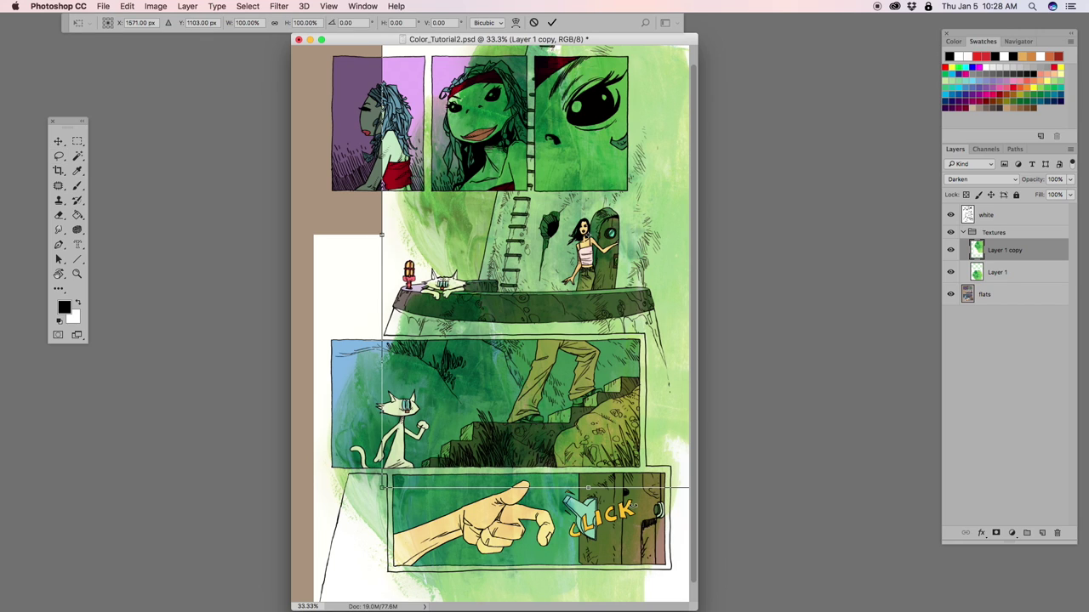
left_click_drag(595, 524, 597, 45)
left_click_drag(508, 288, 585, 219)
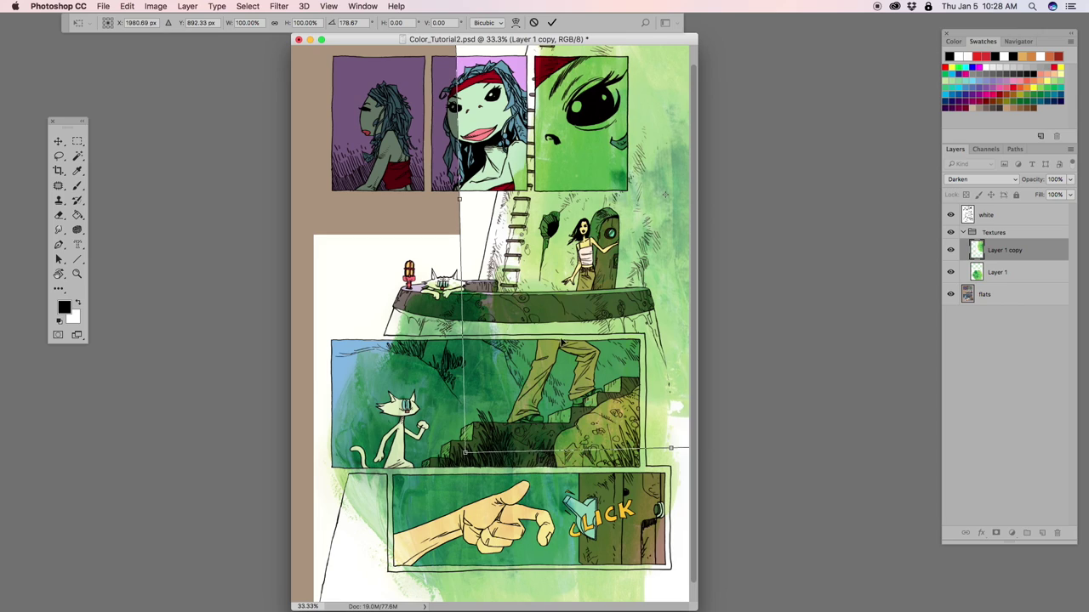
left_click_drag(521, 490, 510, 485)
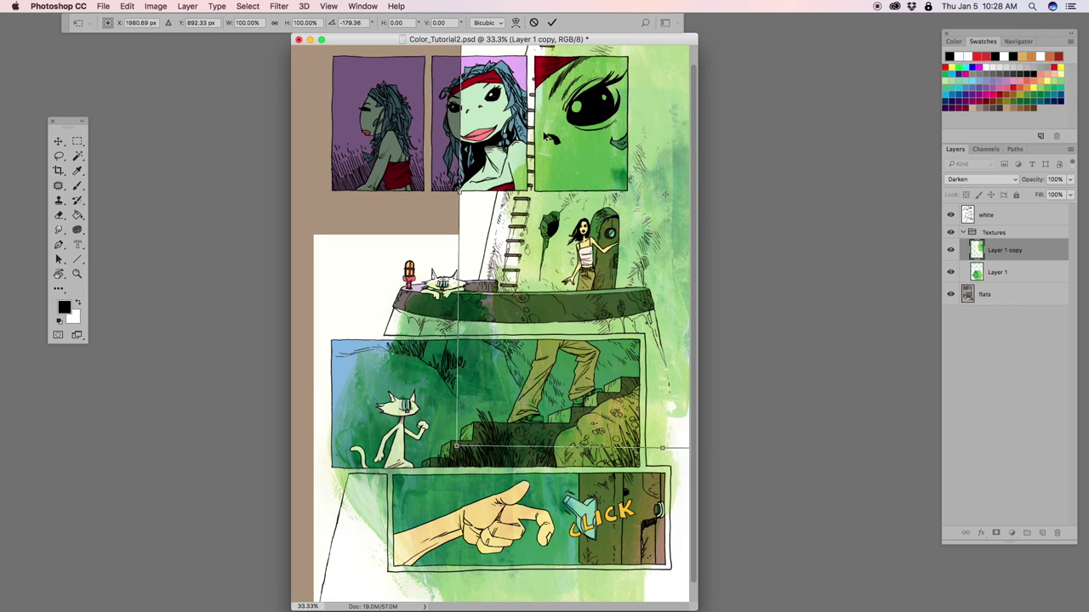
left_click(552, 22)
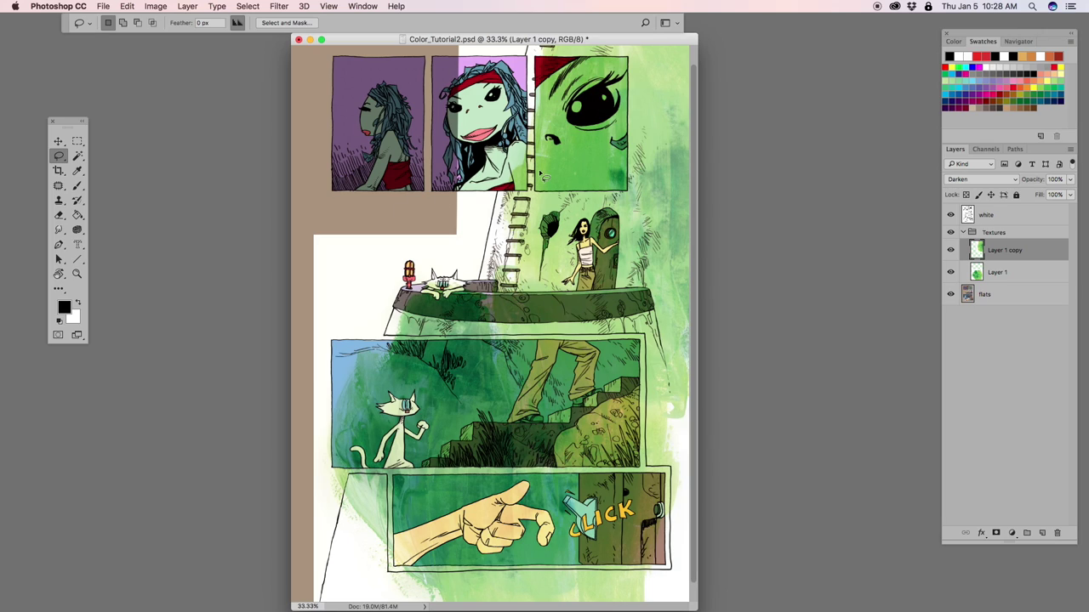
Step: Merge Layer 1 and Layer 1 copy into one texture layer and check its blend mode
left_click(997, 273, "shift")
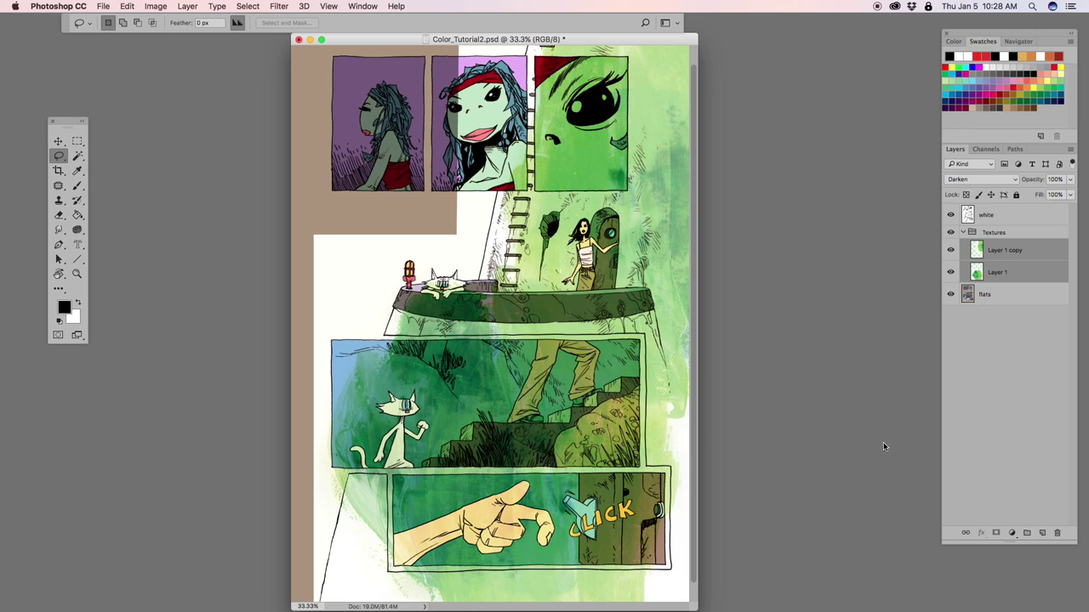
key("super+e")
left_click(951, 251, "alt")
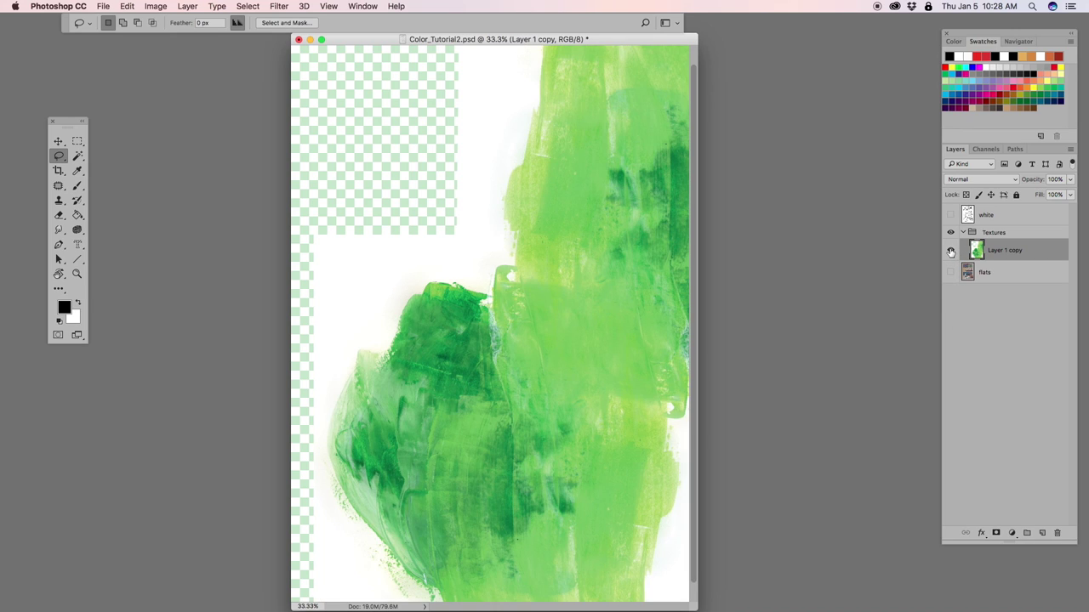
left_click(951, 251, "alt")
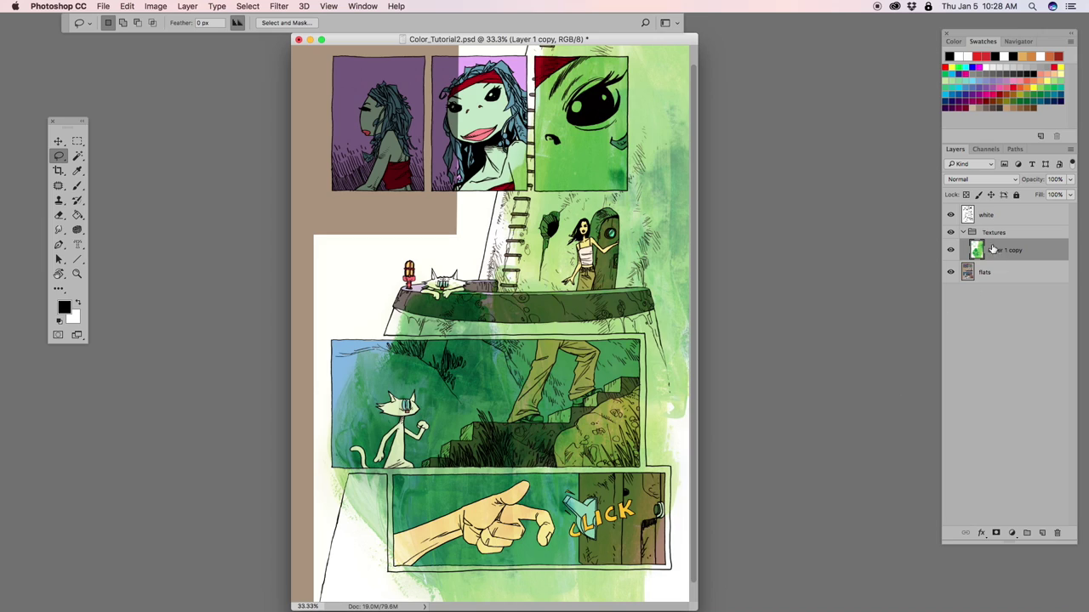
left_click(960, 182)
left_click(959, 182)
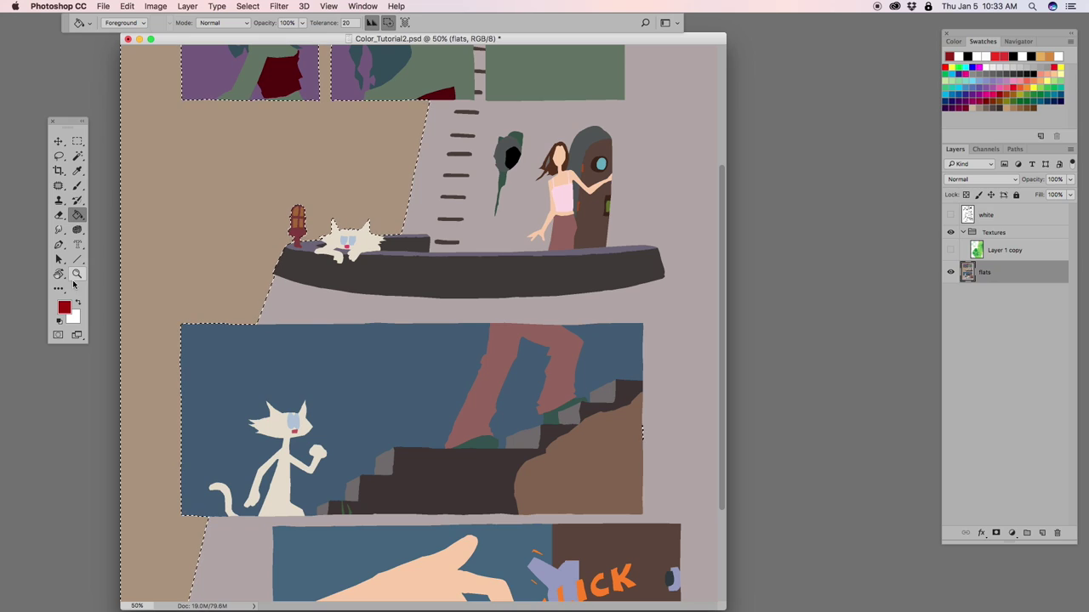
Step: Fill the tan backdrop left of the panels with white, then deselect
key("x")
left_click(205, 294)
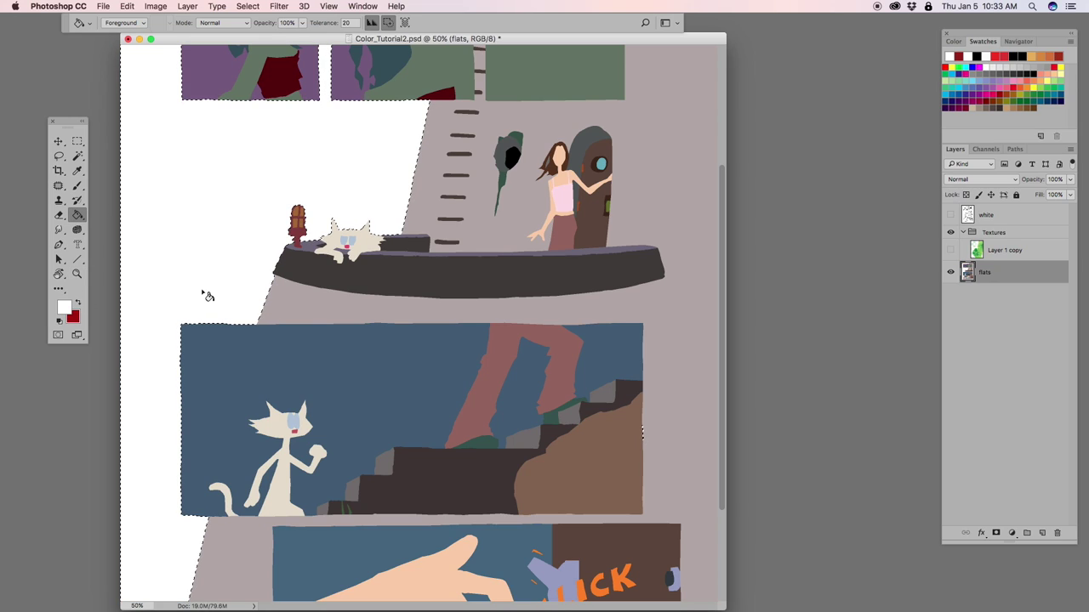
key("super+d")
key("w")
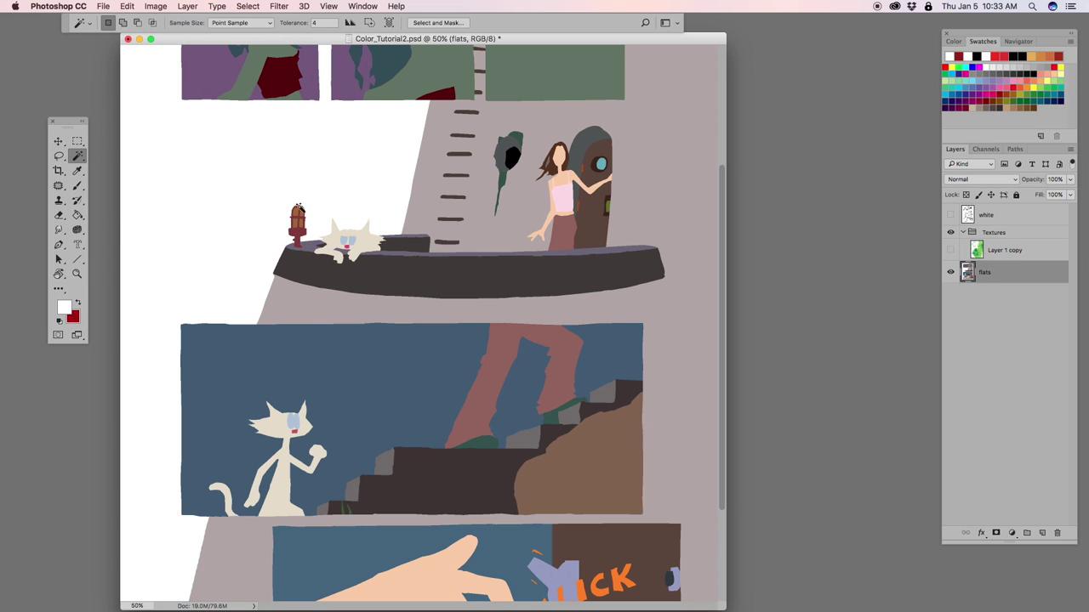
key("b")
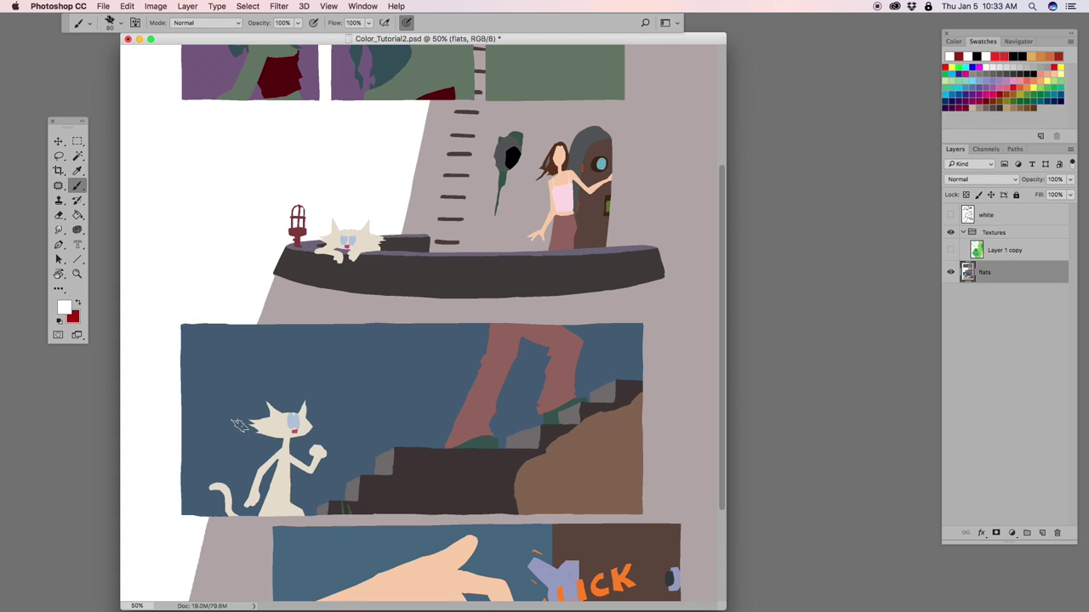
Step: Show the green texture and line art layers again and zoom out to the whole page
scroll(524, 421, "up", 5)
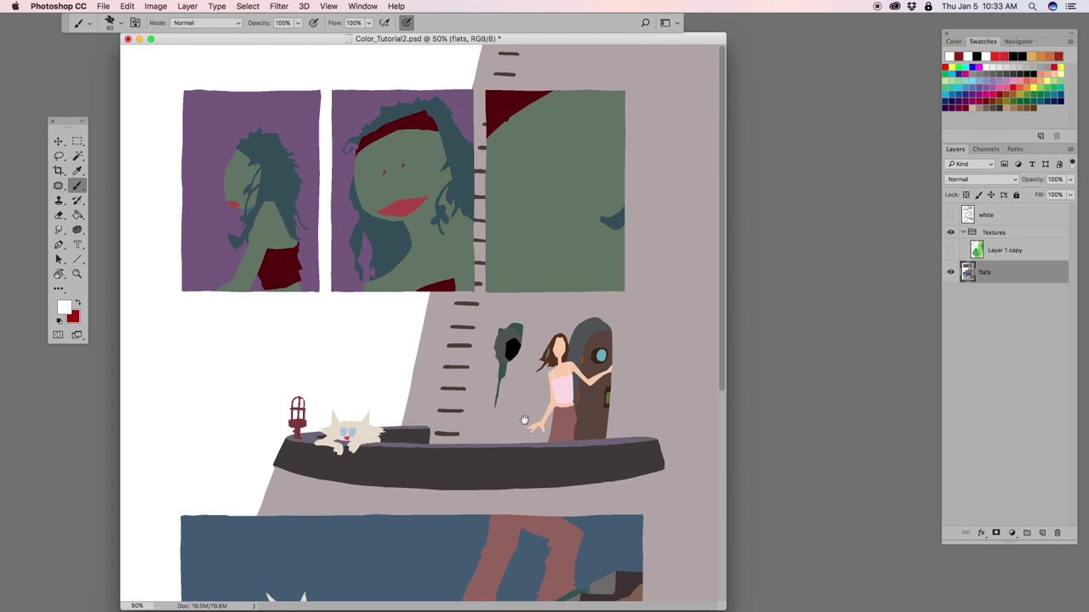
left_click(952, 250)
left_click(950, 215)
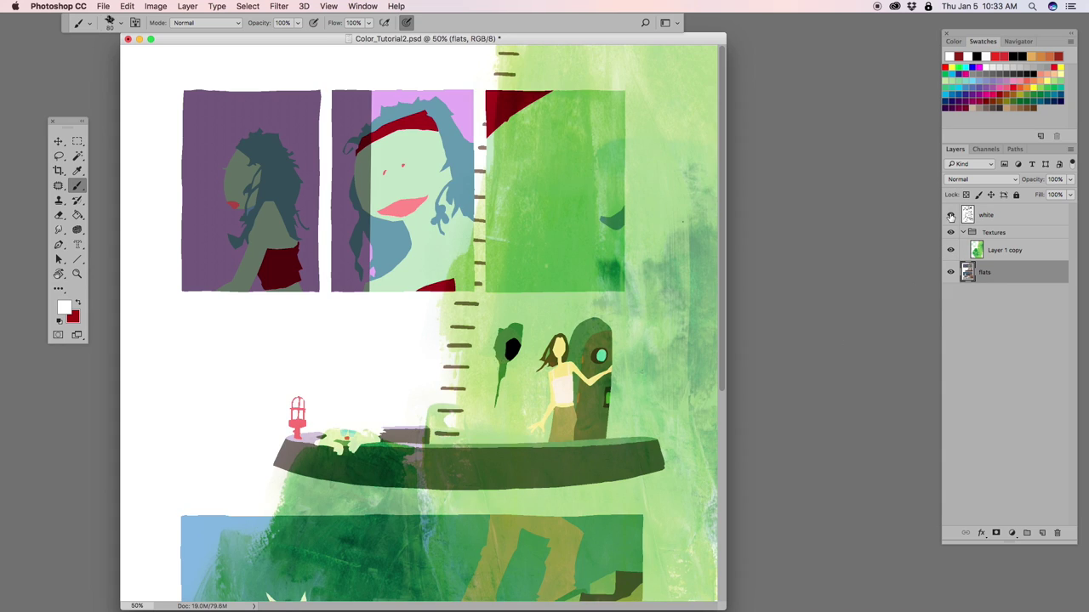
left_click_drag(564, 540, 566, 343)
key("super+minus")
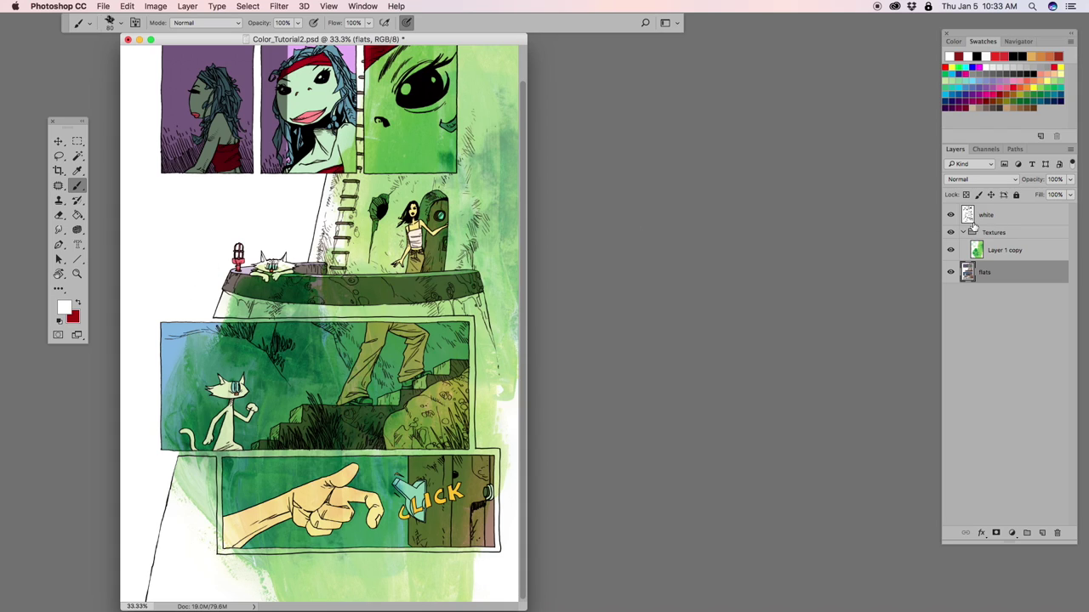
left_click(977, 250)
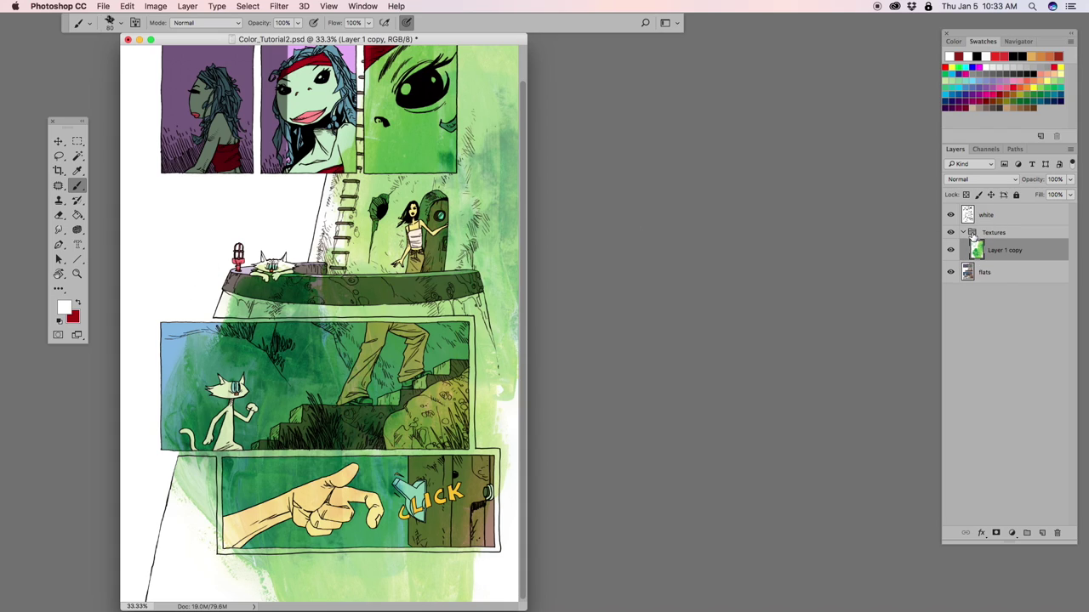
left_click(973, 235)
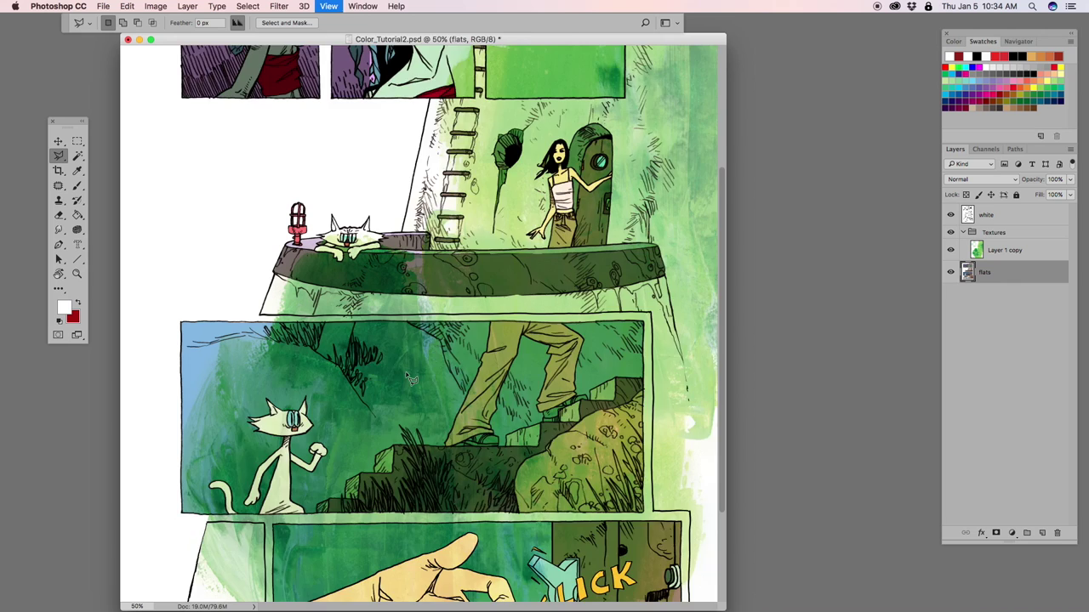
Step: Show the green texture over the flats and bring up Color_Tutorial.psd beside the working page
key("super+equal")
left_click_drag(455, 451, 455, 366)
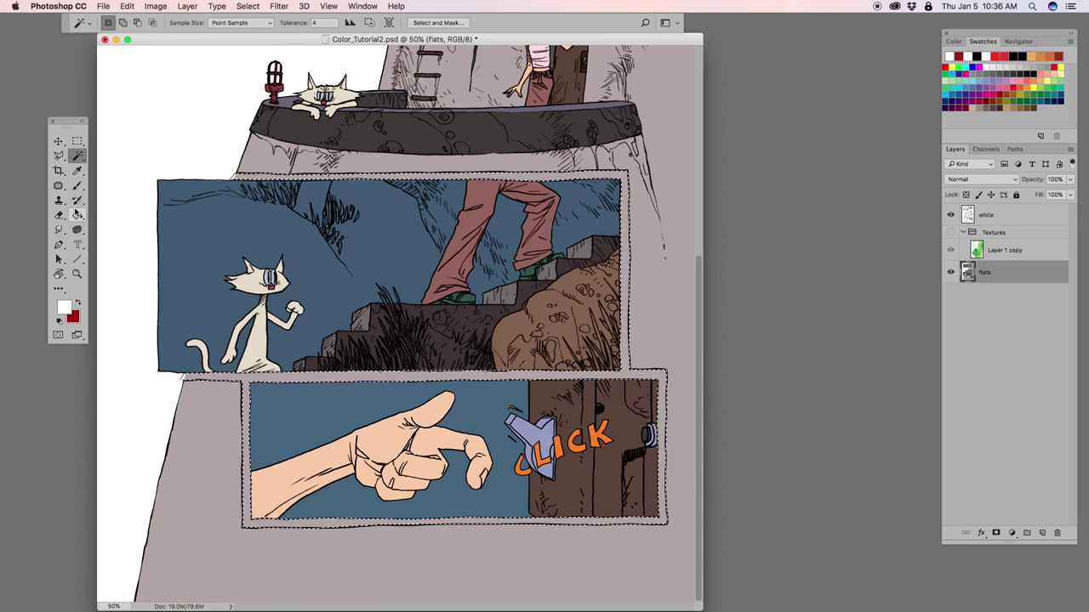
left_click(77, 215)
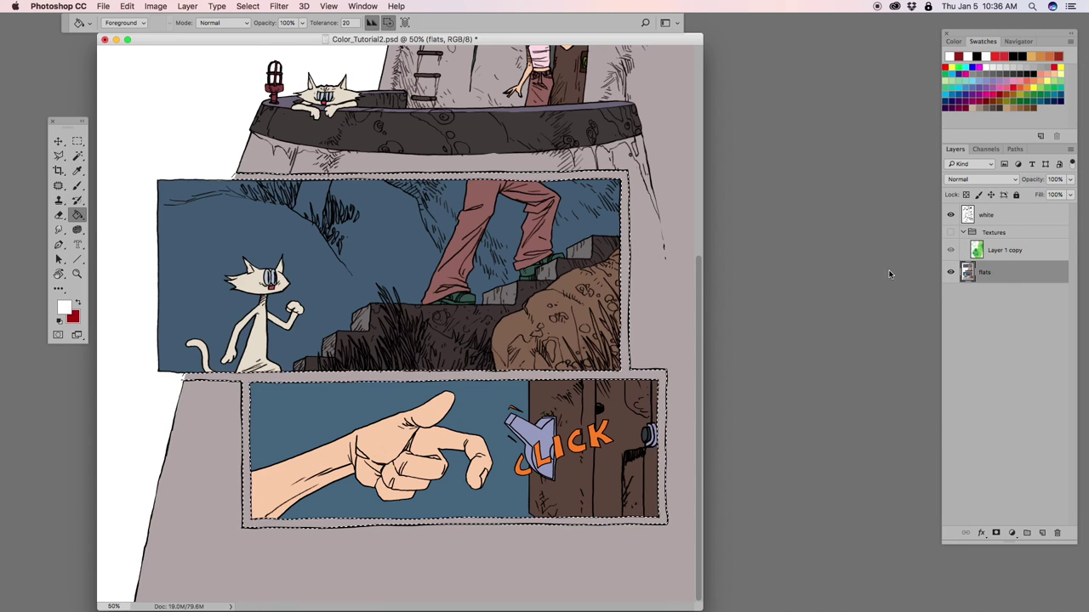
left_click(951, 272, "alt")
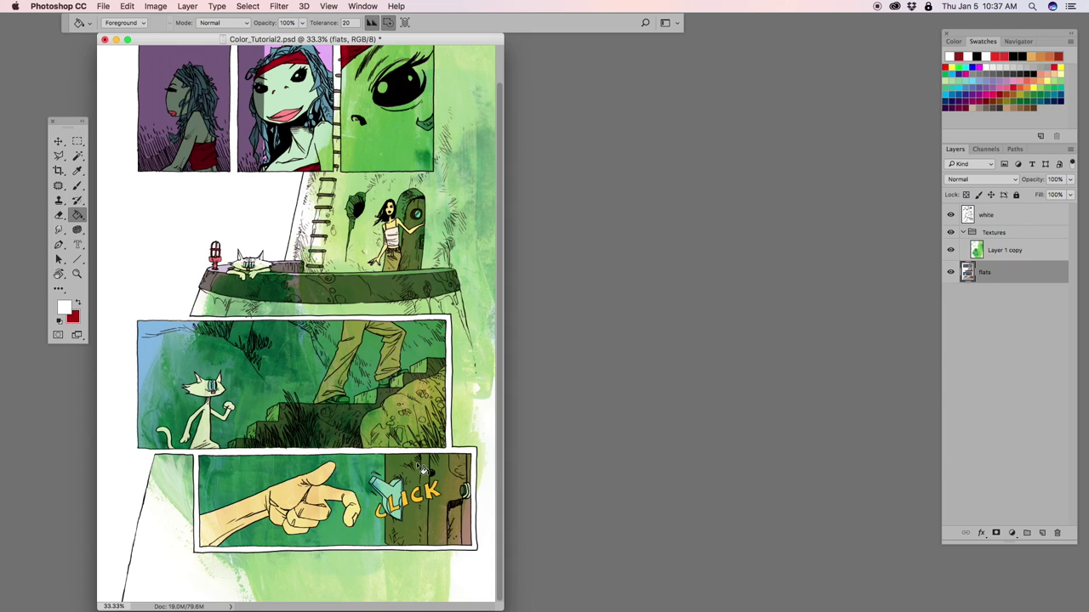
key("ctrl+Tab")
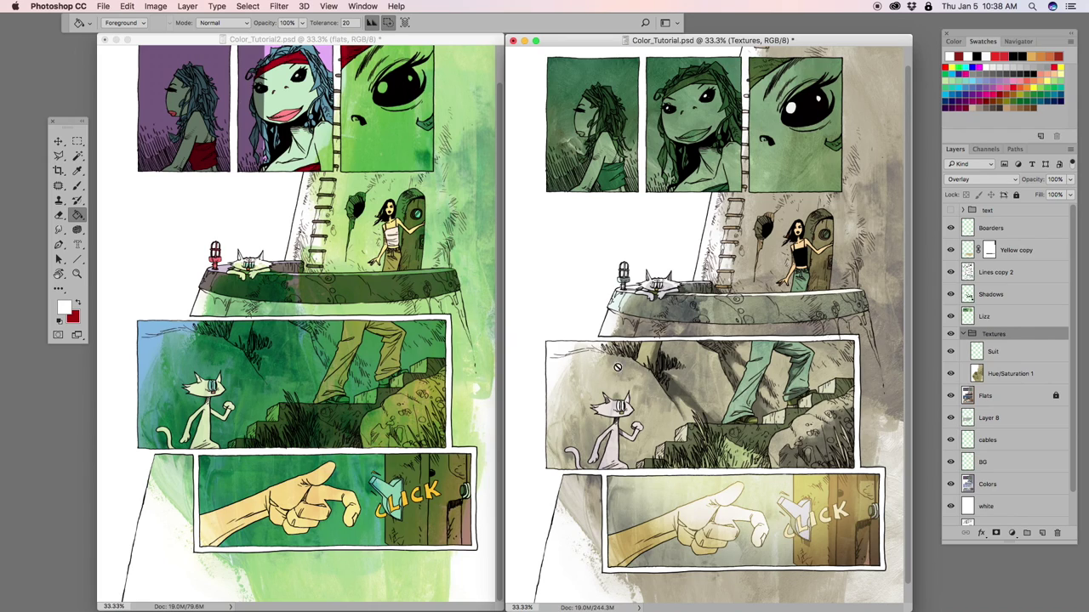
Step: Make the working page active and cancel a first Hue/Saturation attempt on the texture
left_click(457, 43)
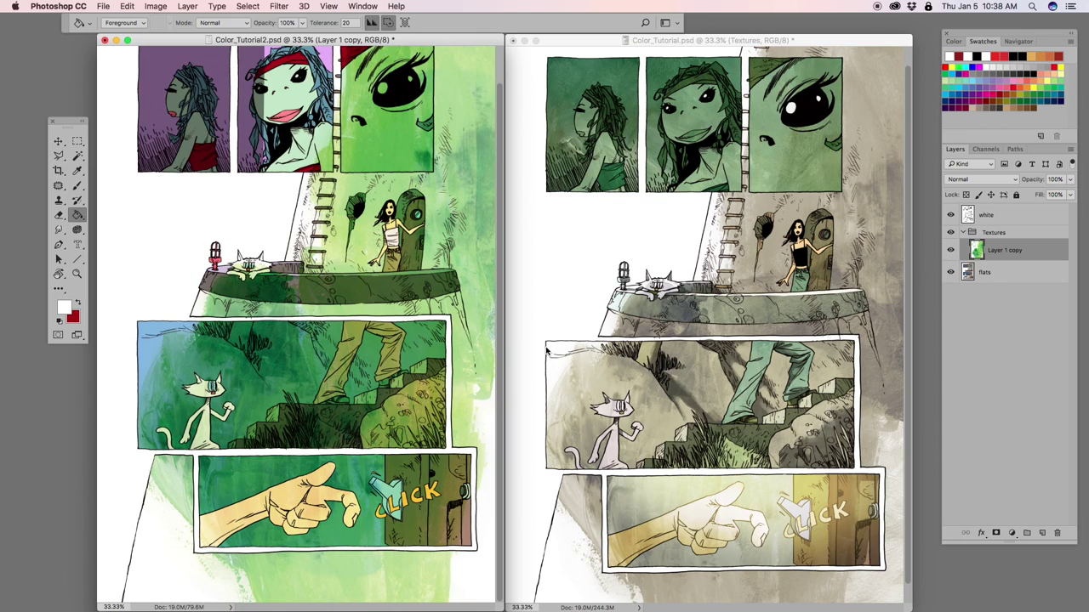
key("super+u")
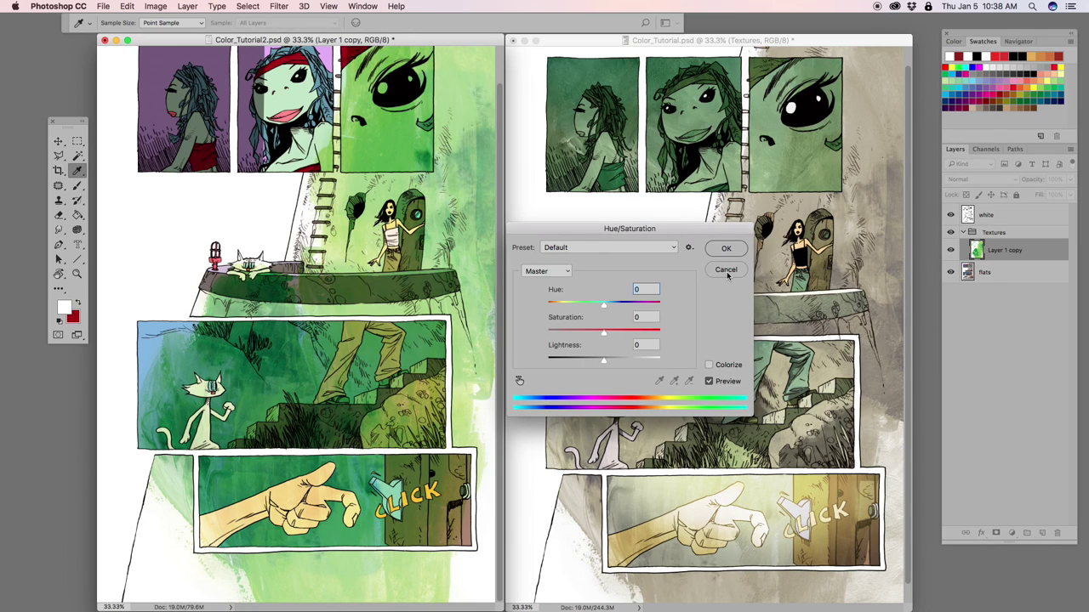
left_click(726, 271)
key("g")
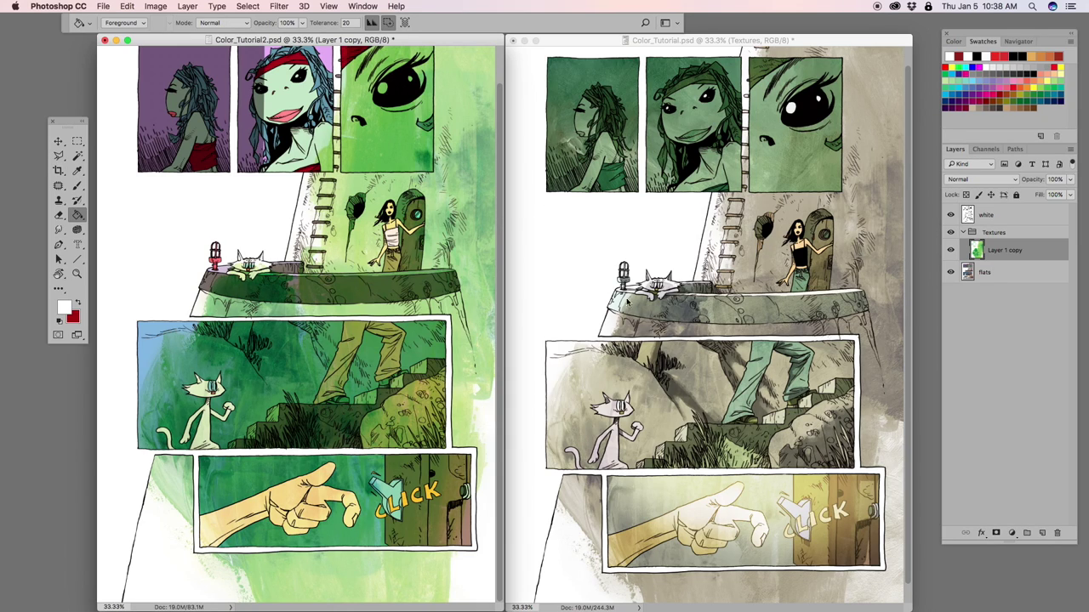
Step: Try desaturating and hue-shifting the green texture via Image > Adjustments > Hue/Saturation
left_click(161, 7)
mouse_move(175, 39)
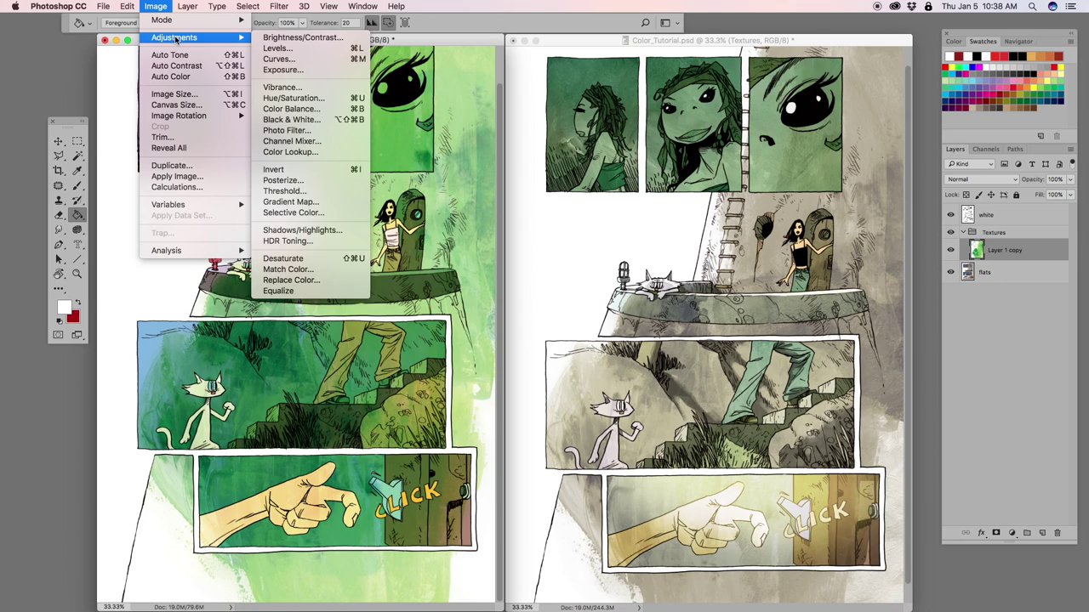
left_click(293, 99)
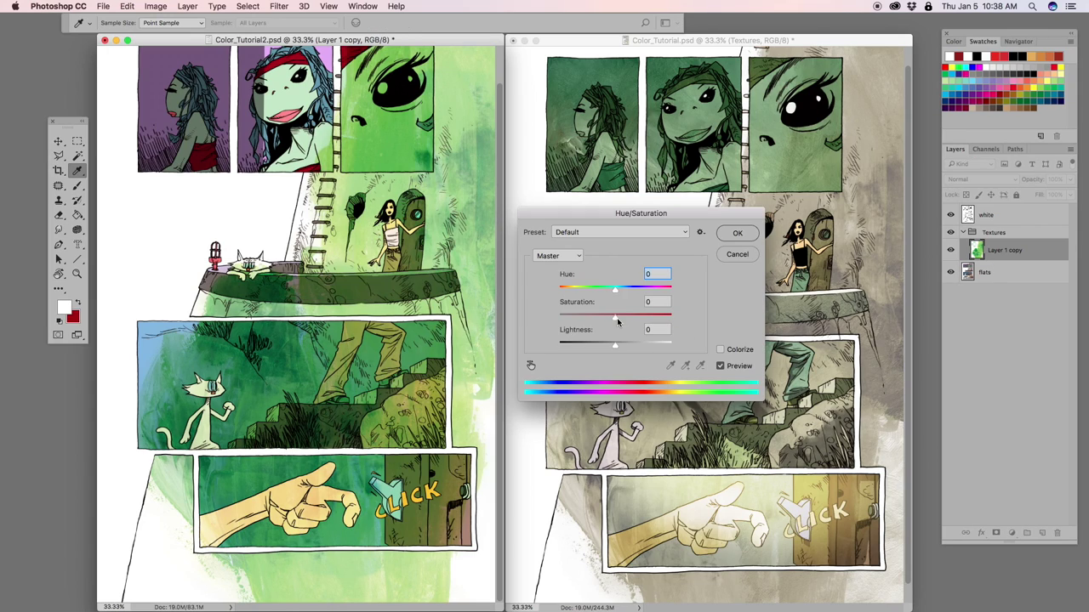
left_click_drag(616, 316, 579, 329)
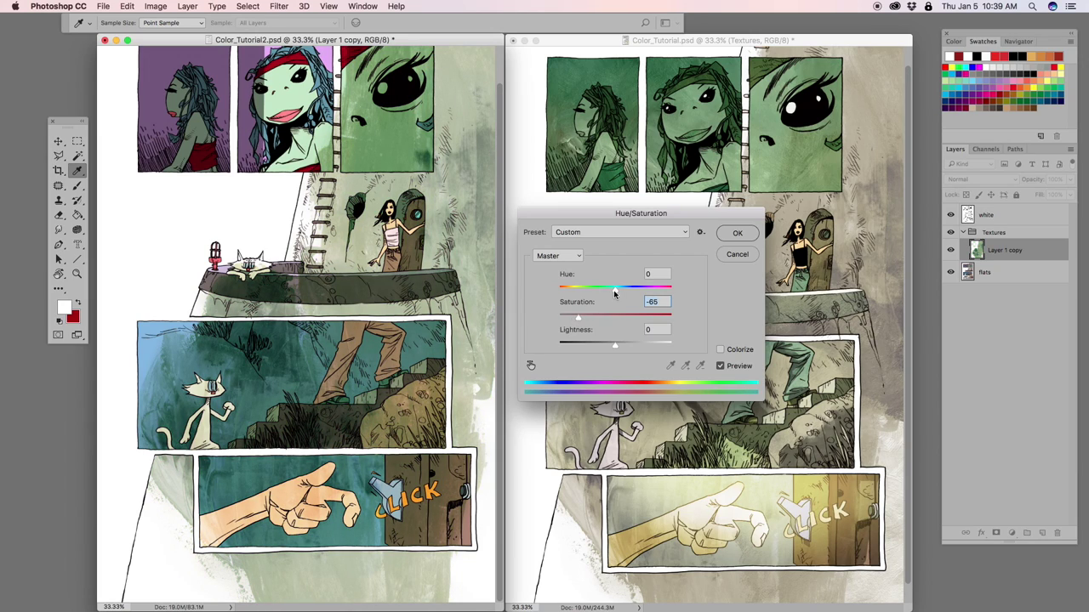
left_click_drag(615, 292, 587, 290)
left_click_drag(579, 316, 588, 290)
left_click_drag(575, 316, 579, 316)
Step: Test hue values -77 and -57, cancel the change, and open the adjustment-layer menu
left_click_drag(681, 206, 624, 266)
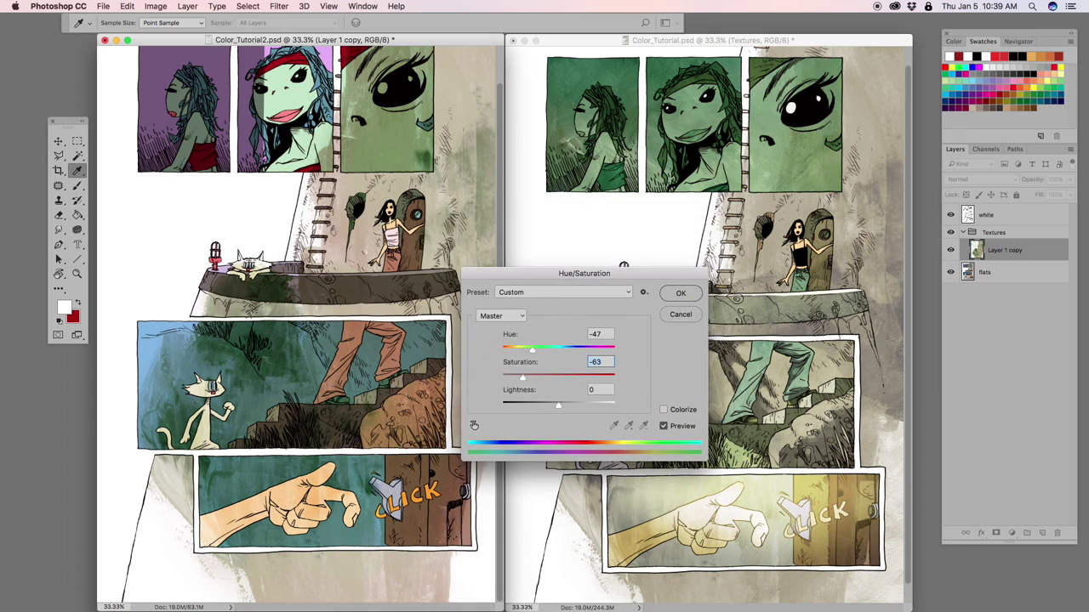
key("shift+Tab")
key("shift+Down")
key("shift+Down")
key("shift+Down")
key("shift+Up")
key("shift+Up")
key("Escape")
key("g")
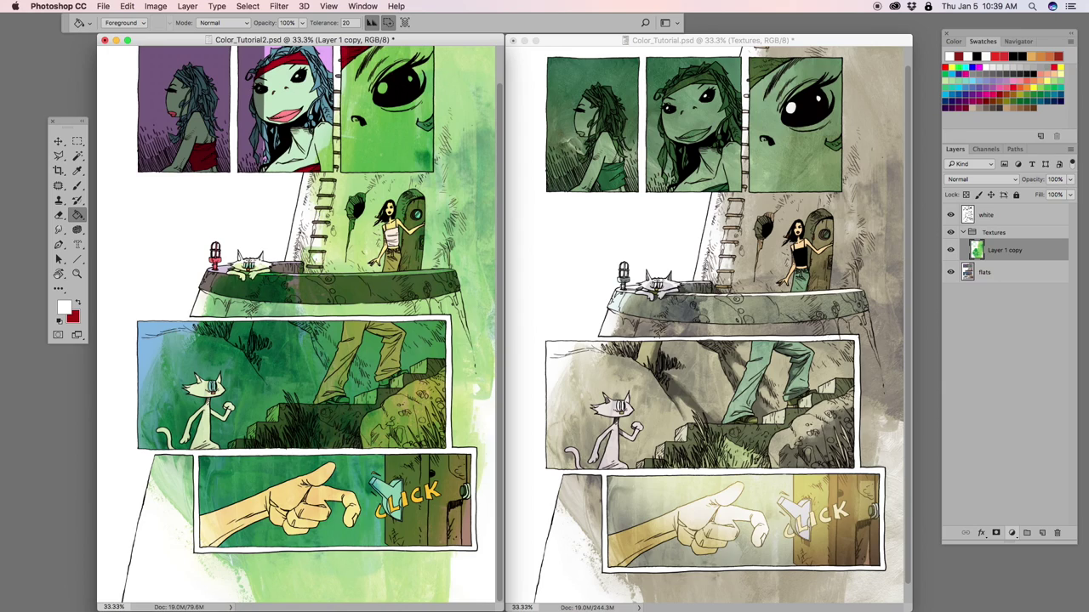
left_click(1012, 533)
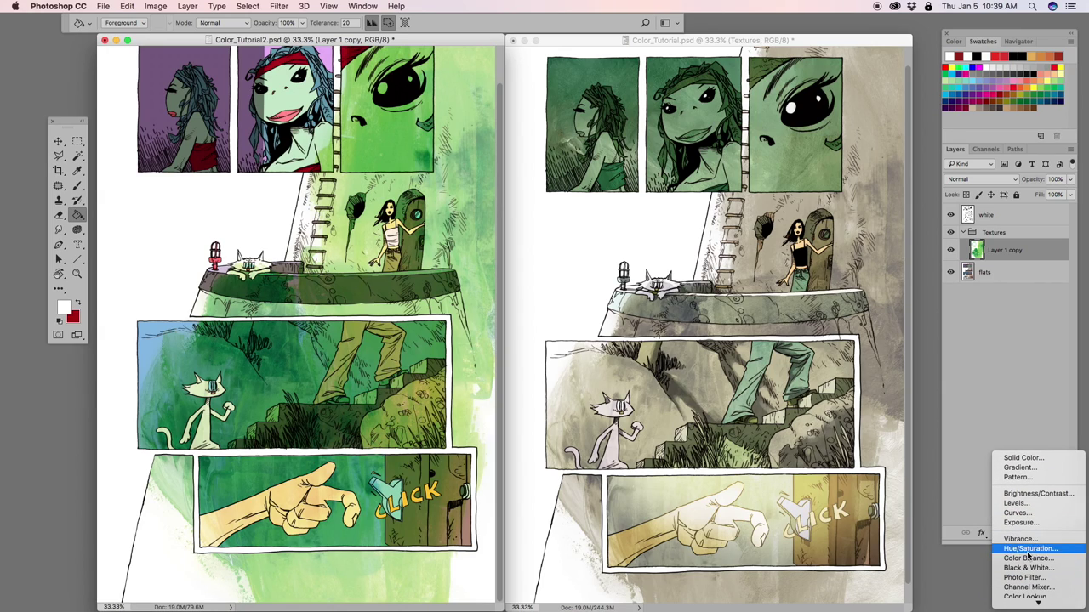
Step: Add a Hue/Saturation layer clipped to Layer 1 copy, colourized to a muted olive-tan
left_click(1026, 550)
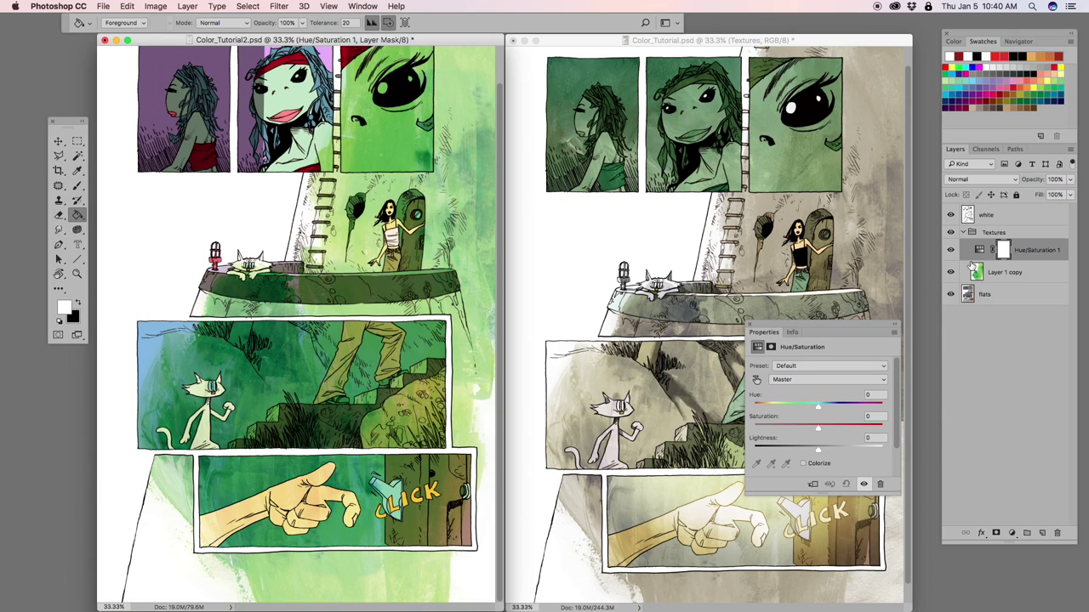
left_click(975, 257, "alt")
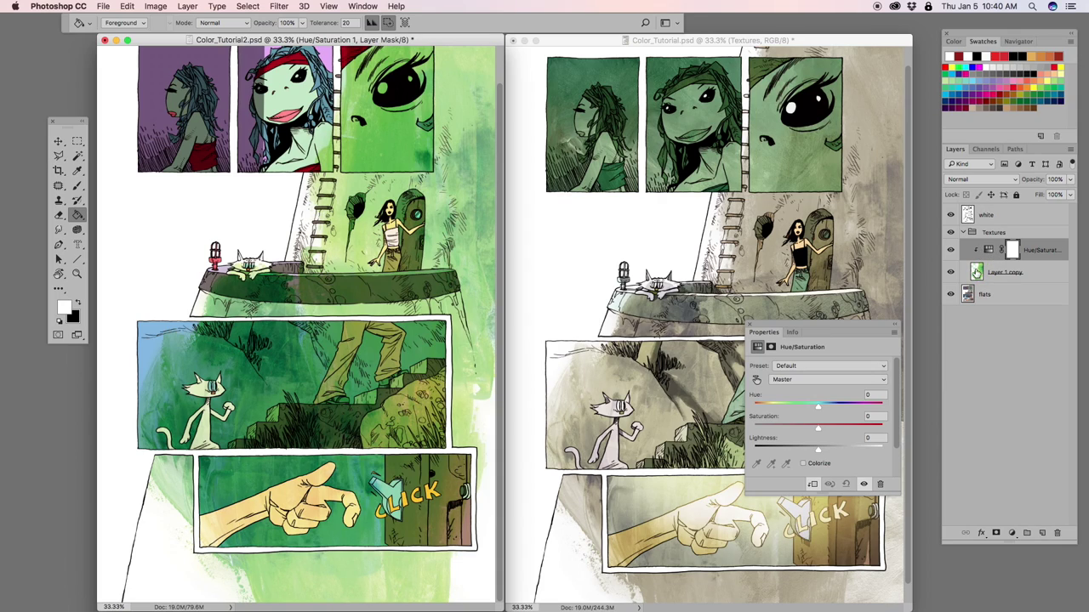
left_click(803, 463)
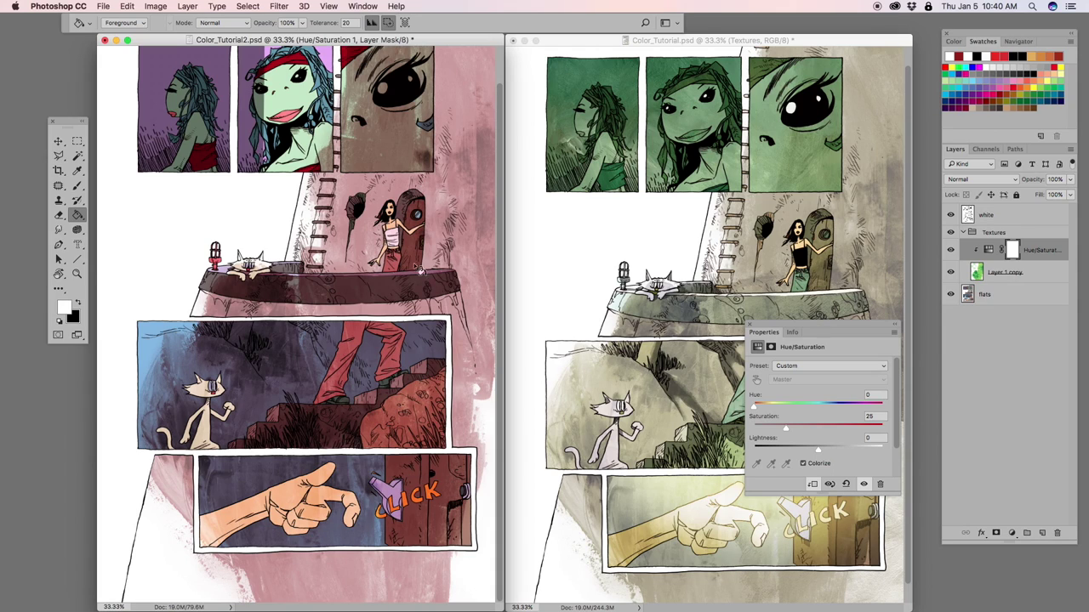
left_click_drag(755, 410, 776, 409)
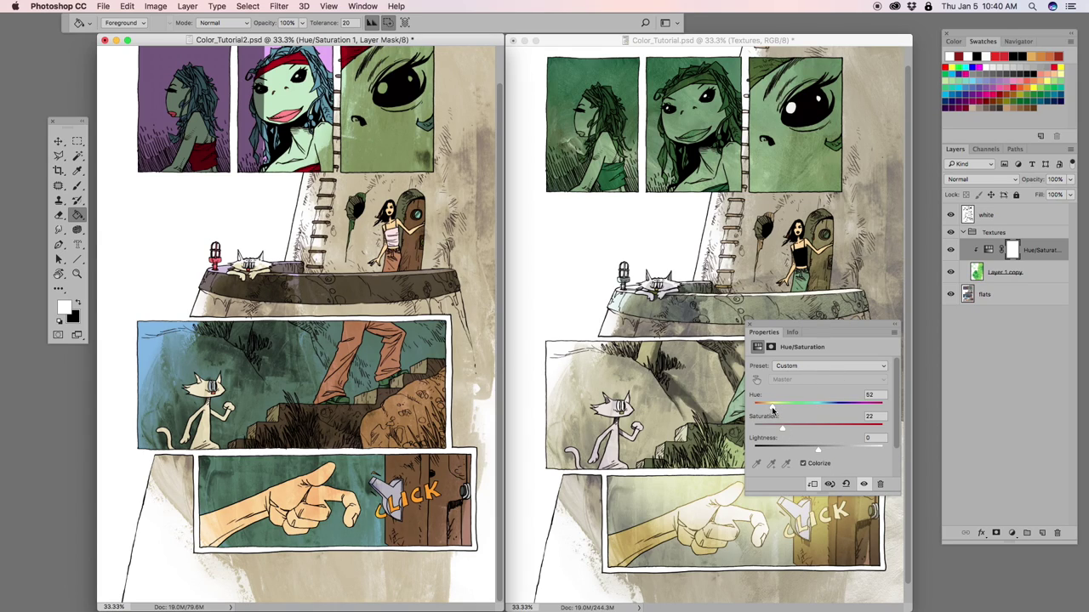
left_click_drag(784, 429, 772, 408)
left_click_drag(817, 449, 797, 461)
left_click(751, 325)
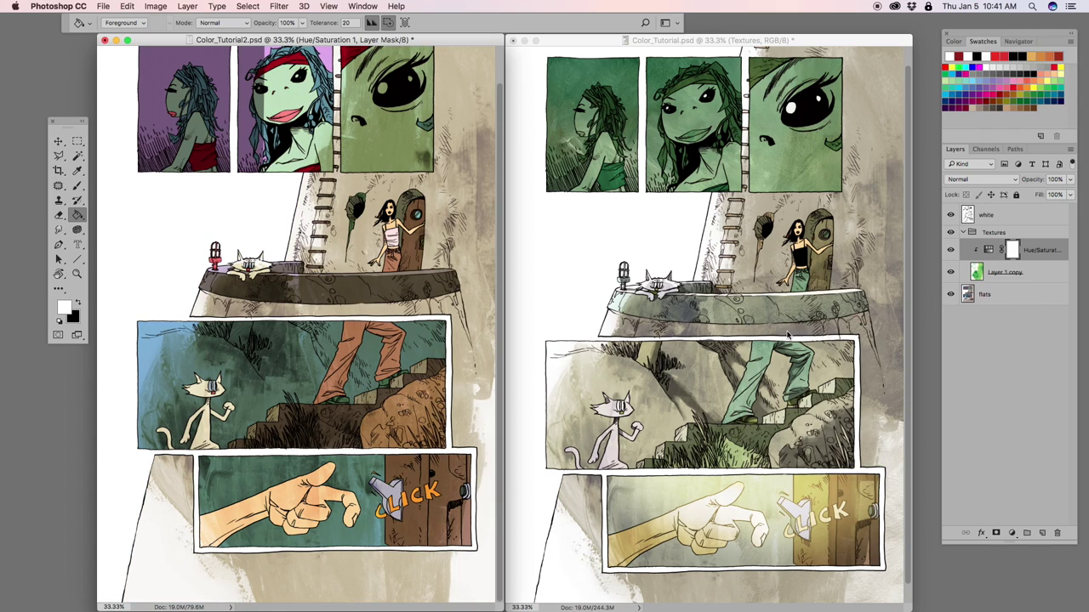
Step: Toggle the Hue/Saturation 1 layer to compare before and after, leaving it on
left_click(951, 252)
left_click(950, 253)
left_click(951, 253)
left_click(951, 253)
Step: Recolour the middle panel's trousers green: Hue -175, Saturation -22, Lightness +5
left_click(972, 298)
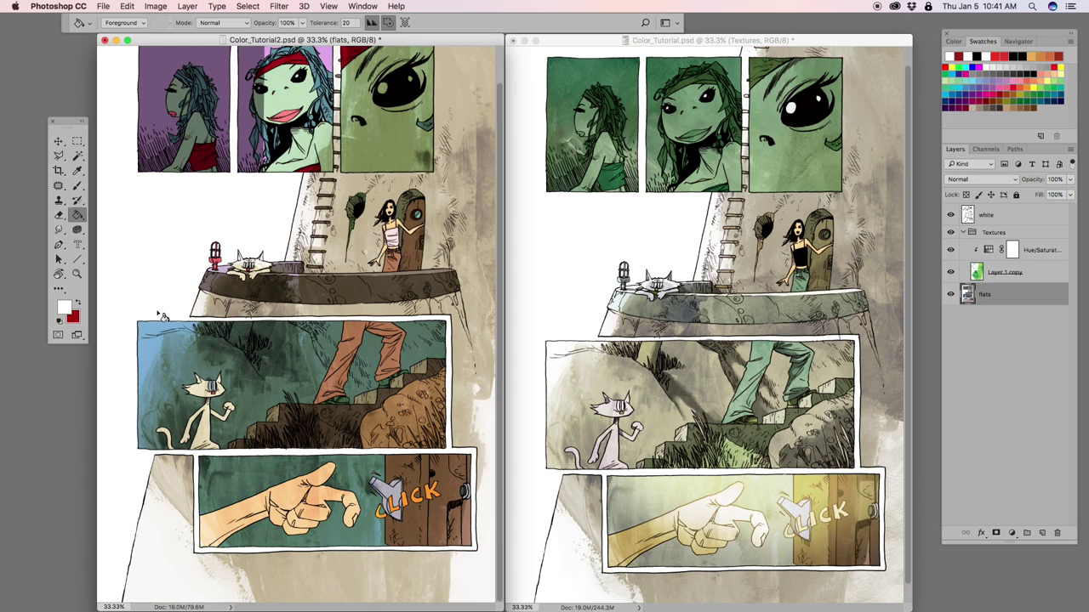
left_click(77, 157)
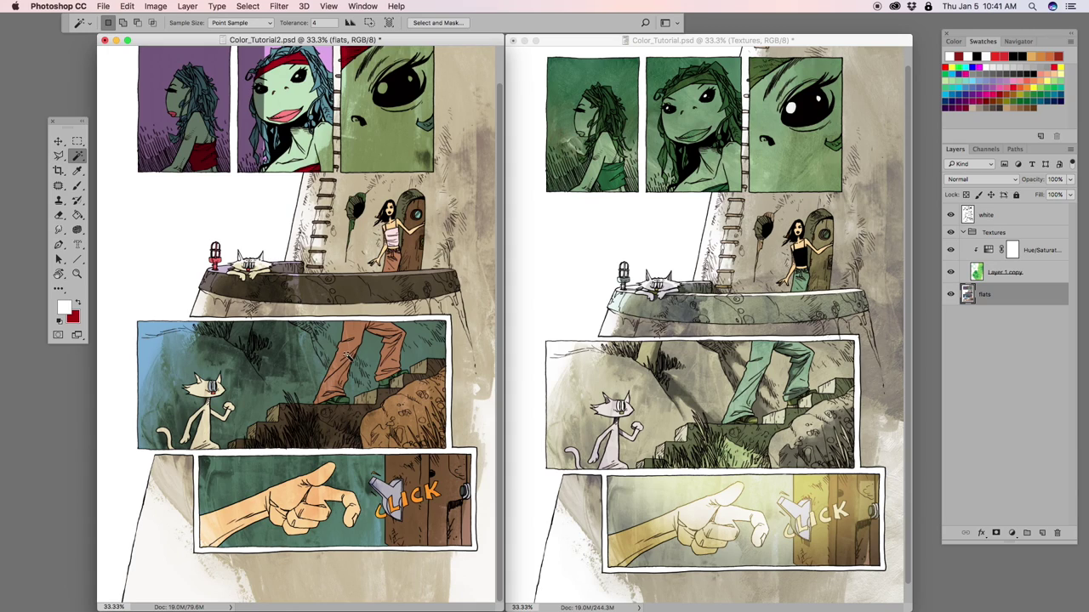
left_click(347, 357)
key("super+u")
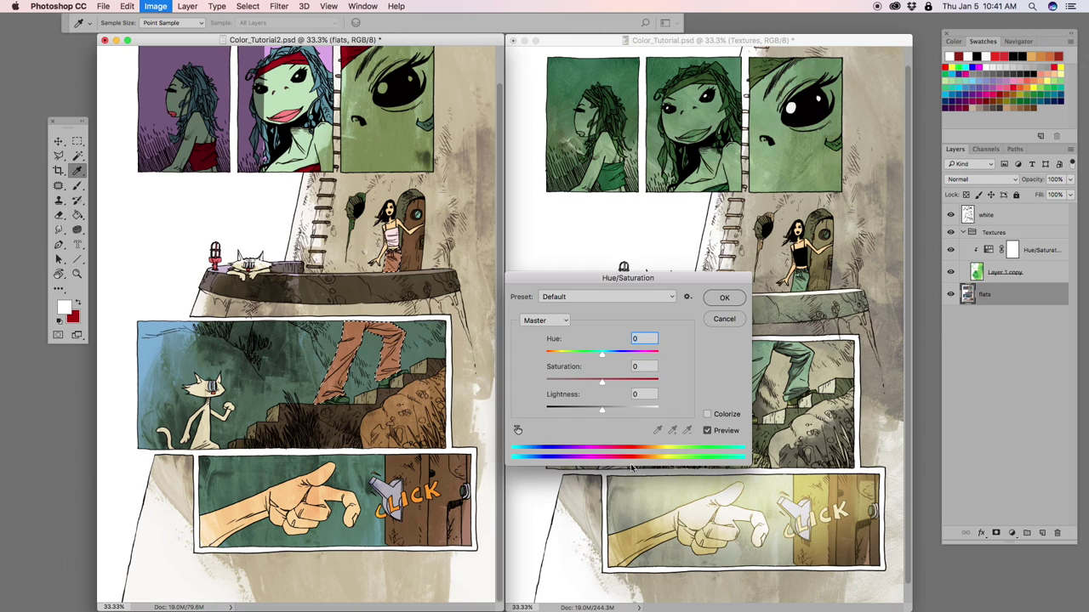
left_click_drag(602, 354, 572, 356)
left_click_drag(593, 278, 592, 349)
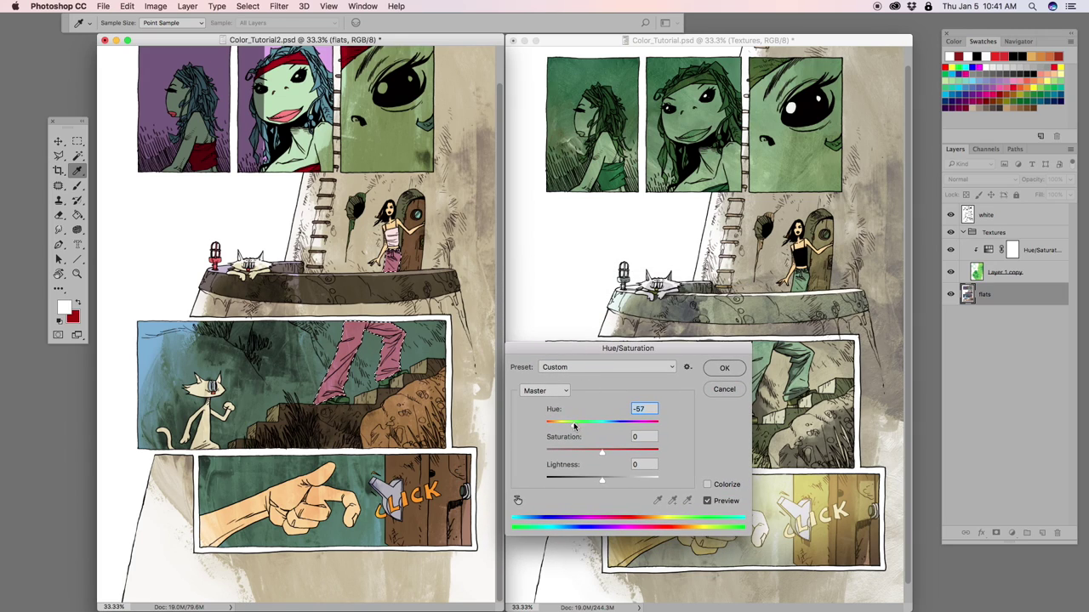
left_click_drag(574, 425, 548, 431)
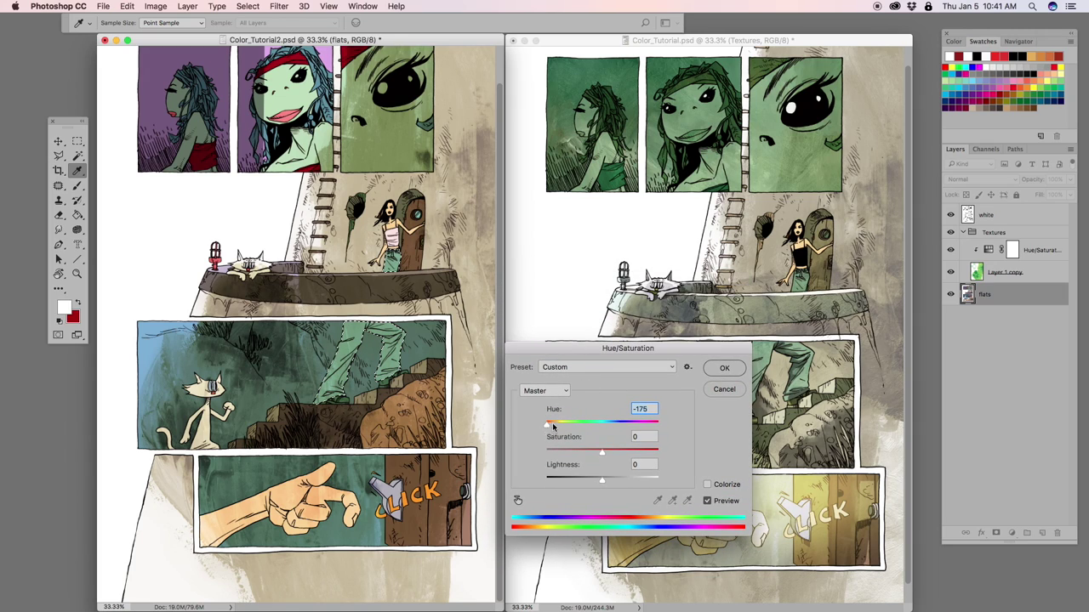
left_click_drag(601, 457, 605, 484)
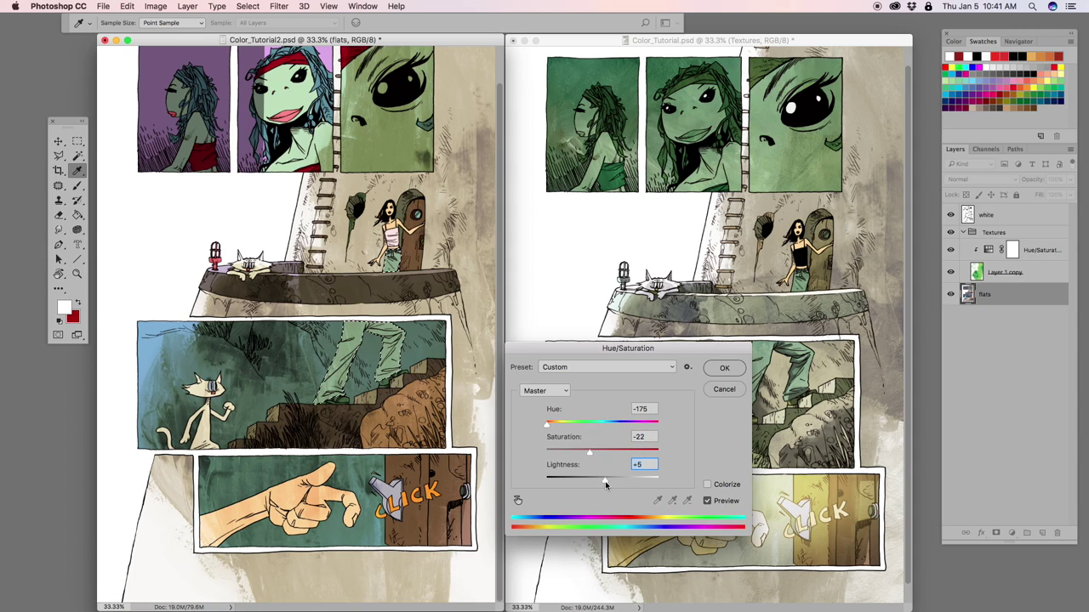
left_click(723, 369)
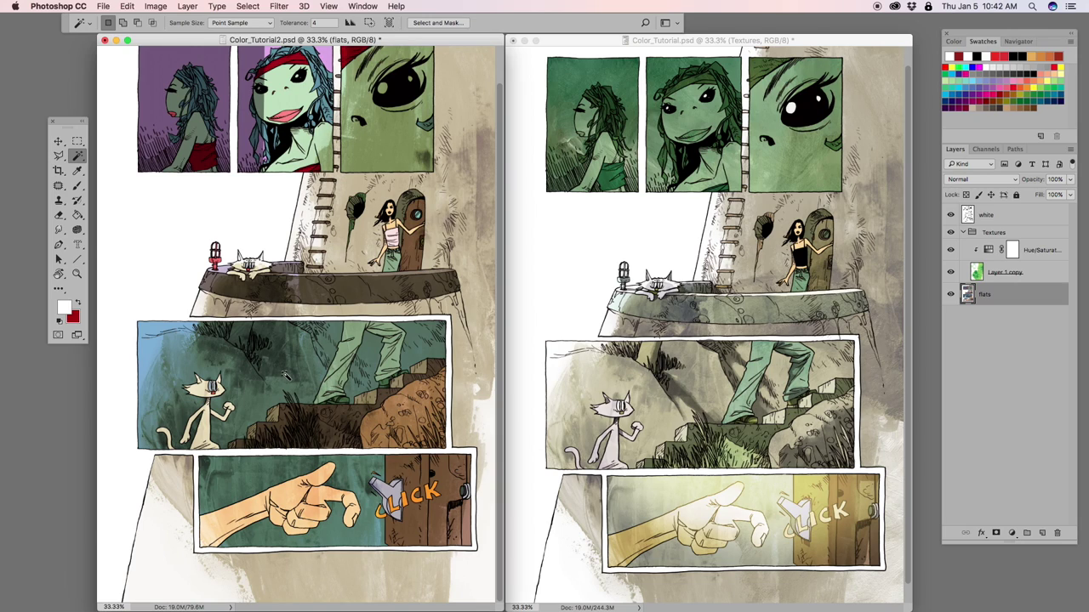
Step: Colourize the cat panel's background pale tan (Hue 32, Saturation 13, Lightness +37), then deselect
left_click(263, 415)
key("ctrl+u")
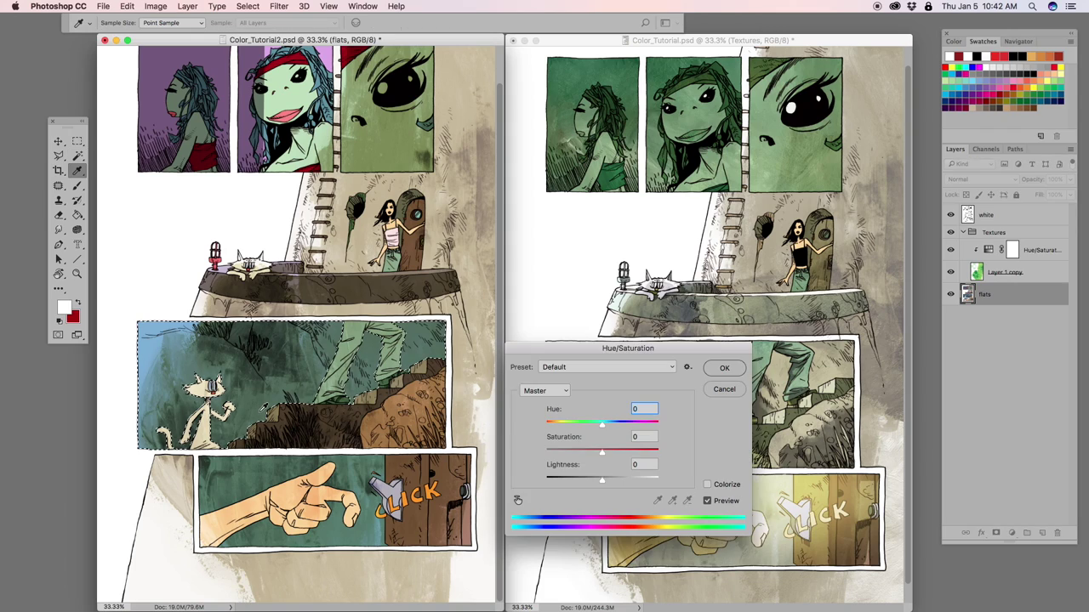
left_click(707, 485)
left_click_drag(602, 483, 555, 430)
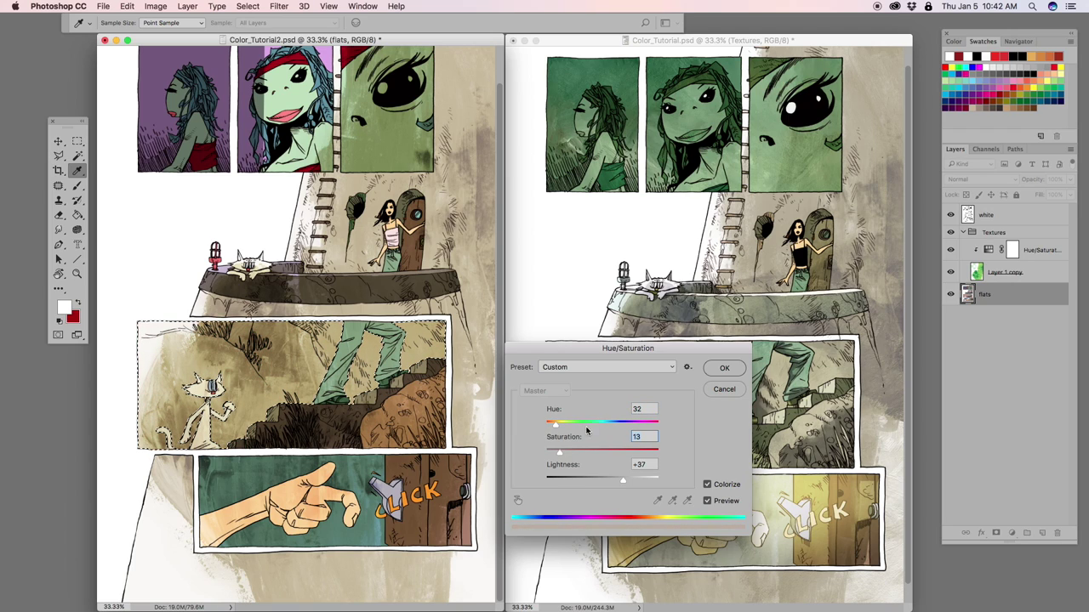
left_click(728, 371)
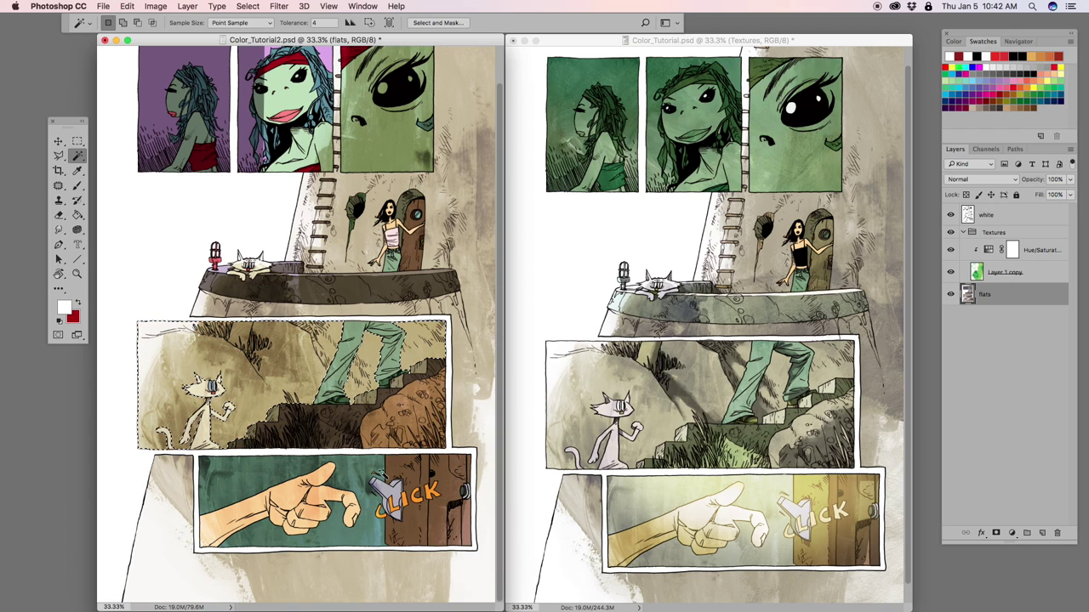
key("super+d")
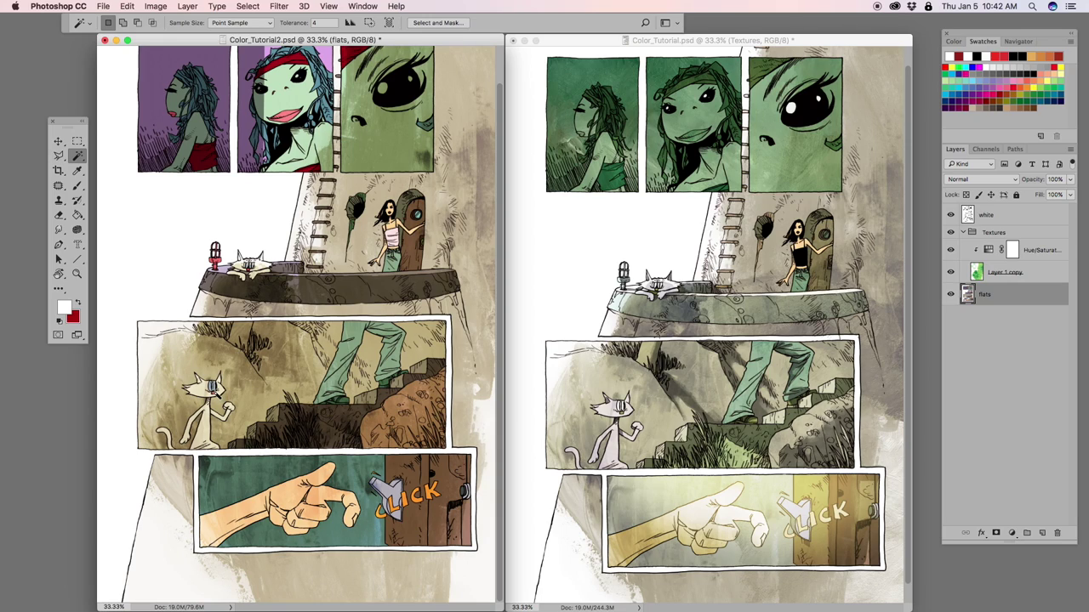
key("shift")
Step: Desaturate the bottom panel's background to a pale grey wash (Saturation -74, Lightness +42)
key("super+u")
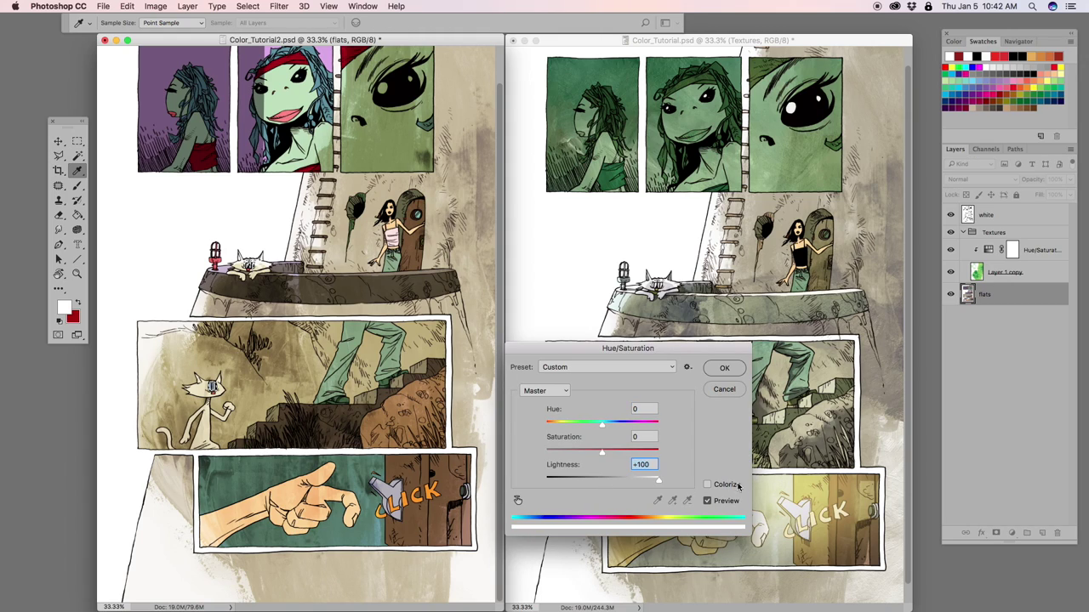
left_click(724, 369)
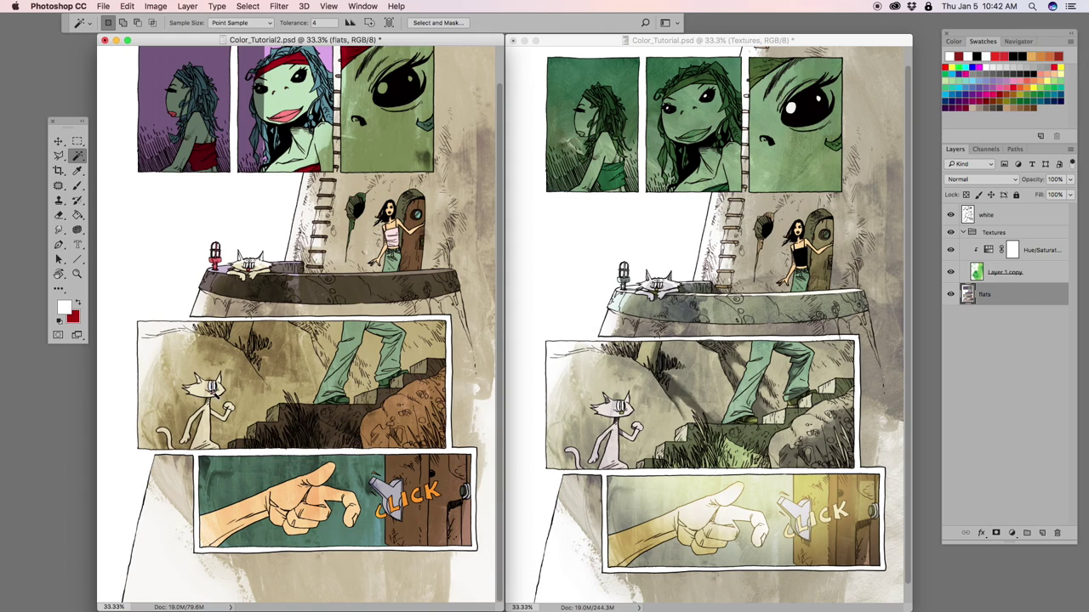
key("super+u")
left_click_drag(602, 452, 610, 482)
left_click(723, 369)
key("super+u")
left_click_drag(601, 454, 626, 481)
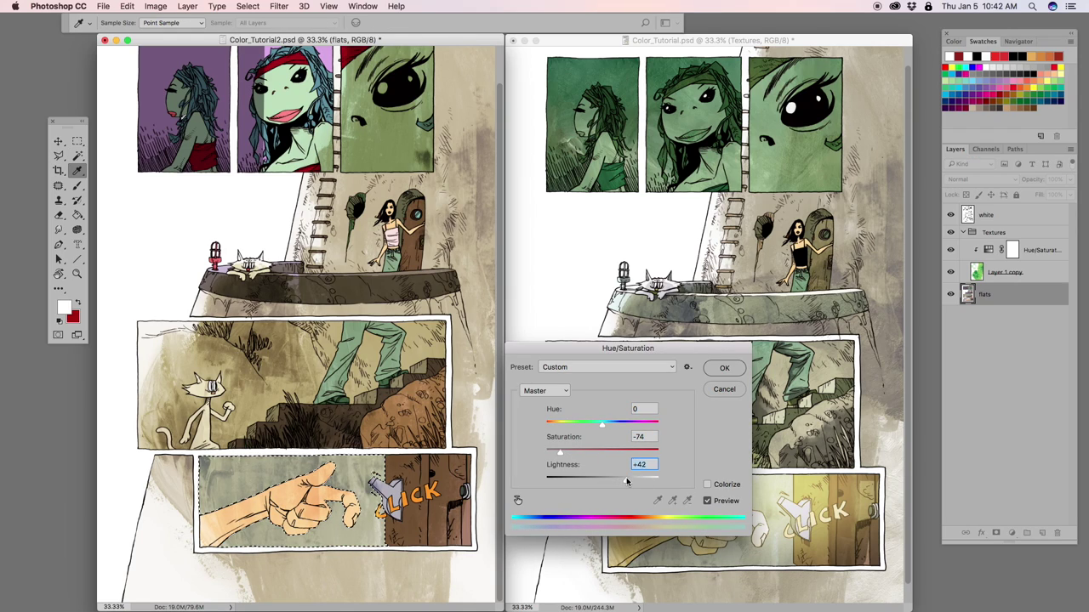
left_click(724, 368)
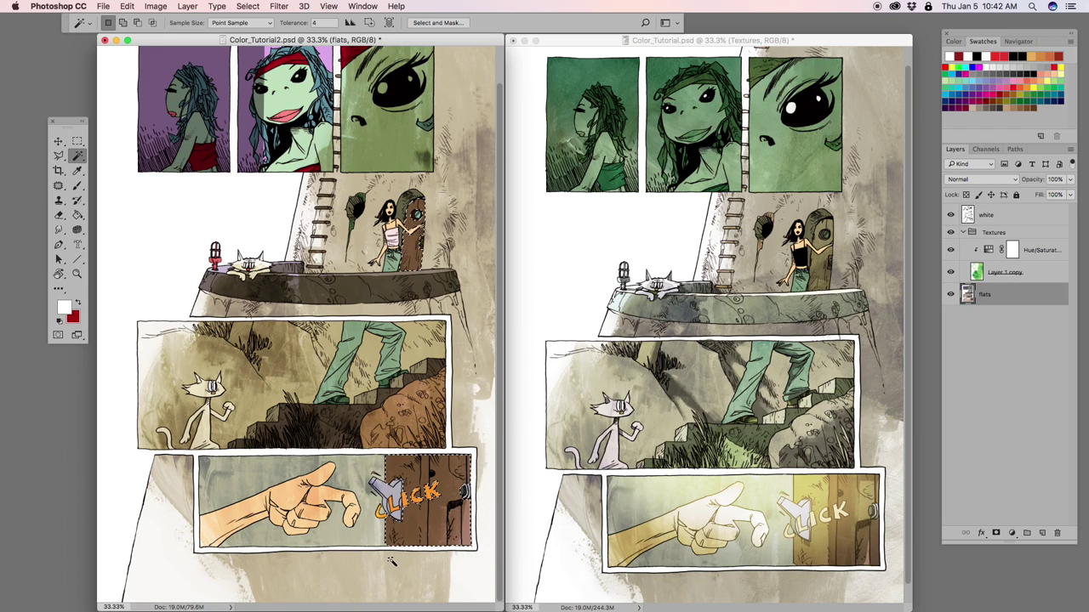
Step: Lighten the brown door with Lightness +15 and Hue +10
key("super+u")
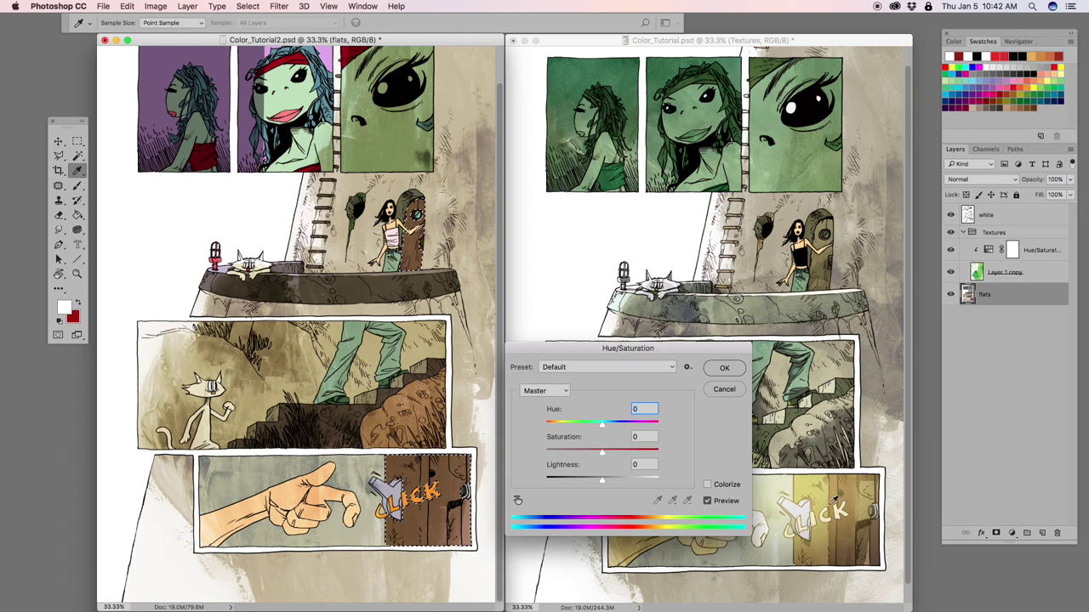
left_click_drag(601, 479, 610, 479)
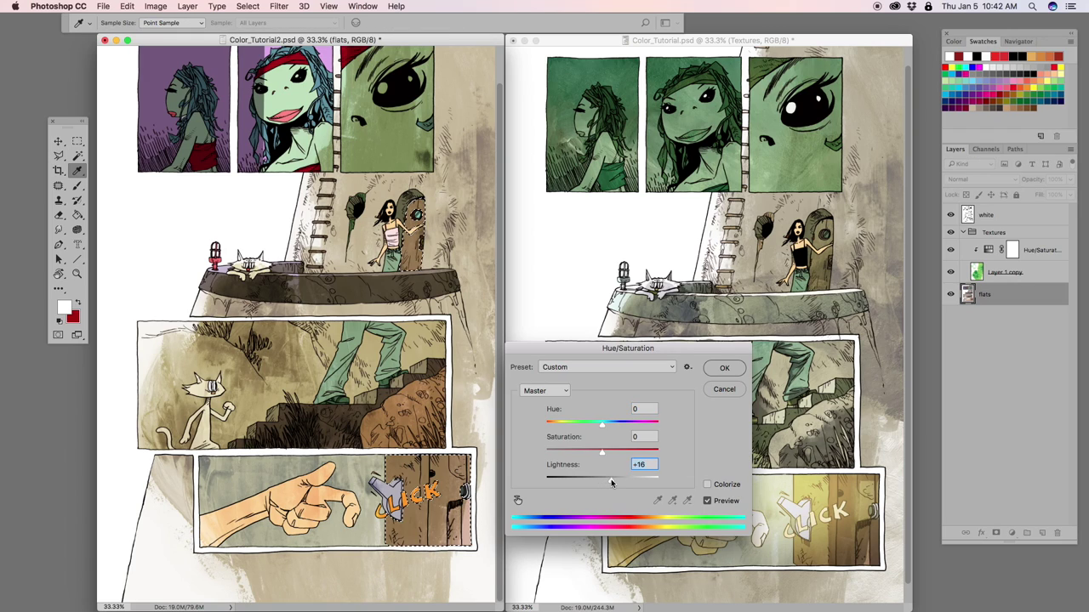
left_click_drag(601, 424, 606, 428)
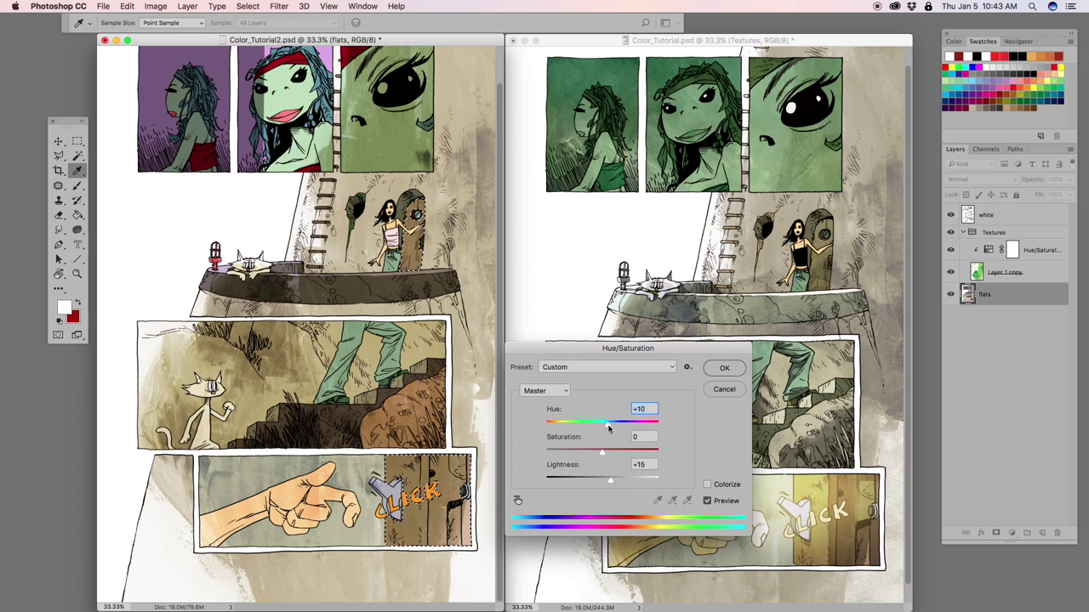
left_click(723, 368)
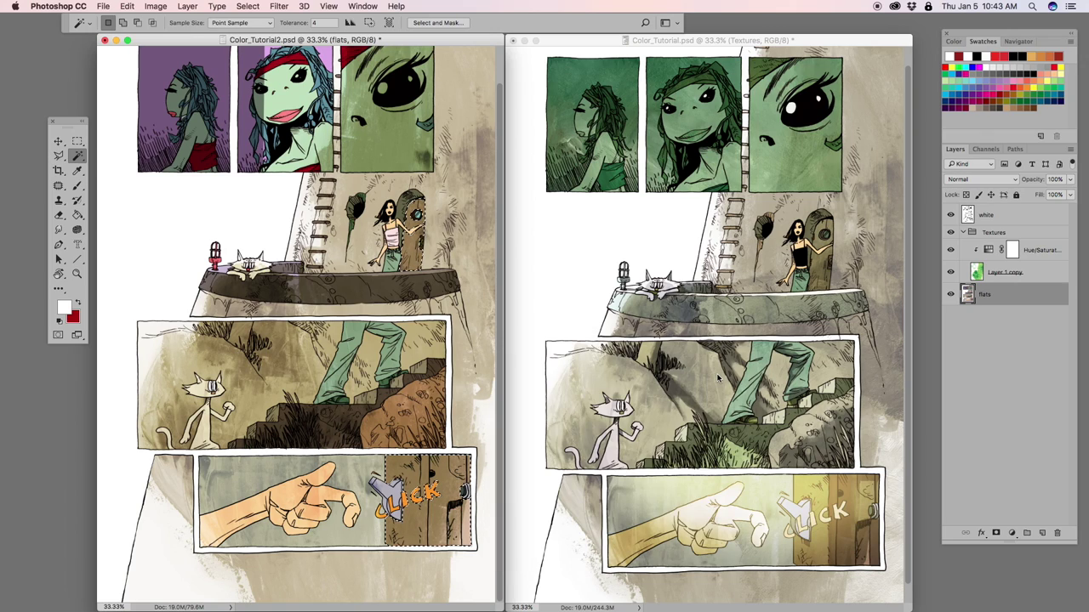
Step: Lighten the brown rock in the stairs panel with Lightness +41
left_click(408, 417)
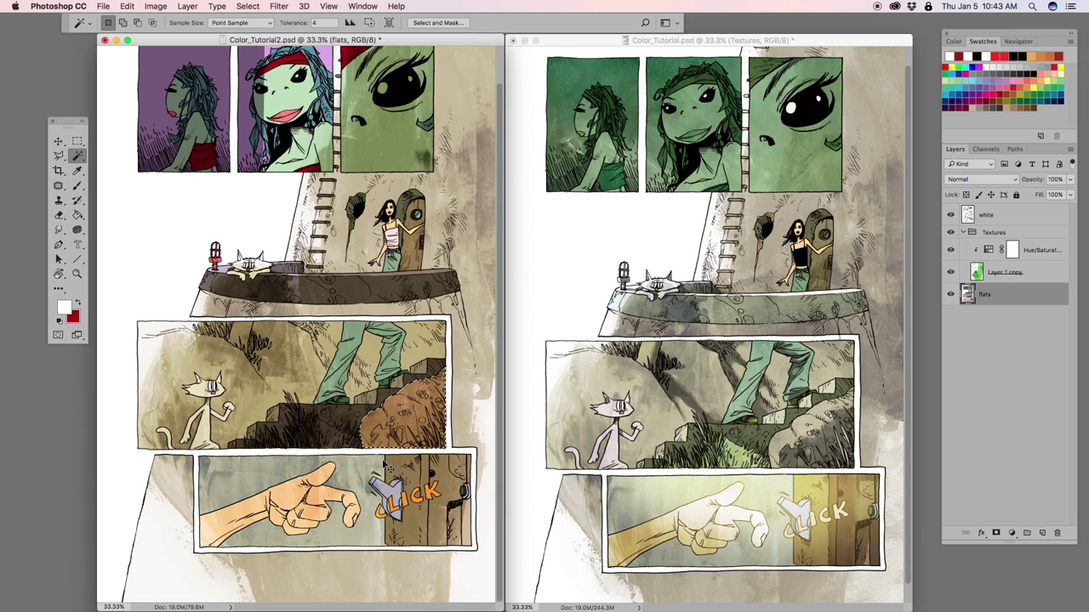
key("ctrl+u")
left_click_drag(602, 479, 625, 482)
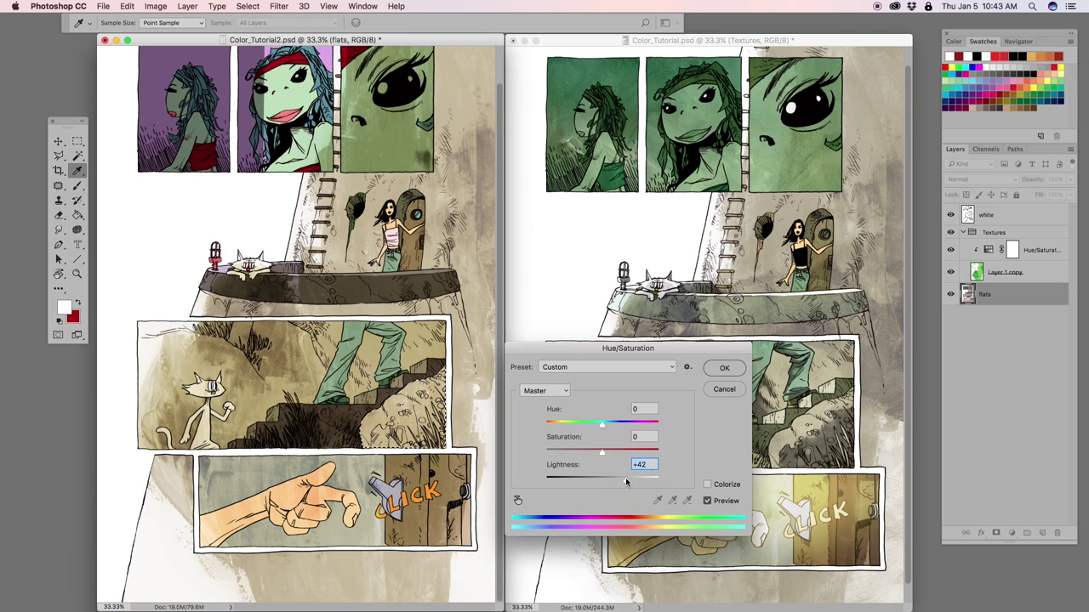
left_click(725, 368)
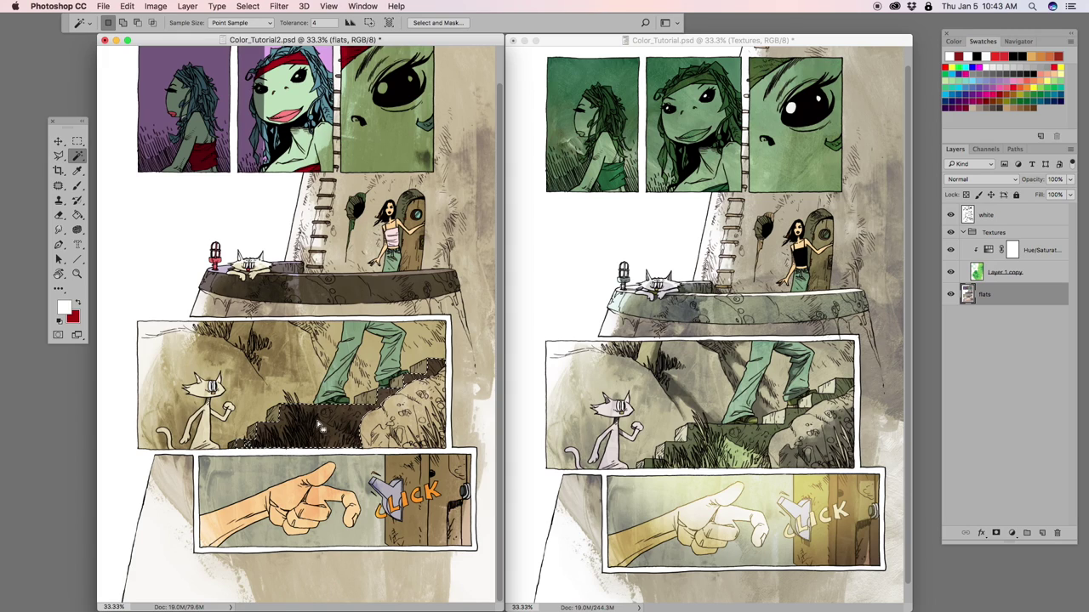
Step: Colourize the stairs a muted green (Hue 101, low saturation), then lighten them +30
key("super+u")
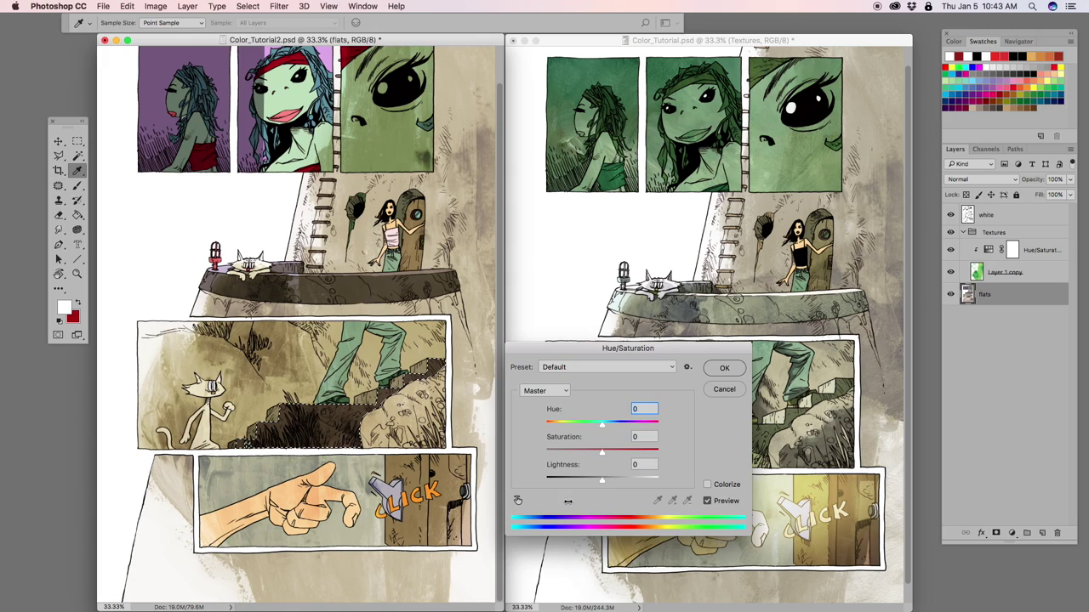
left_click_drag(603, 479, 609, 483)
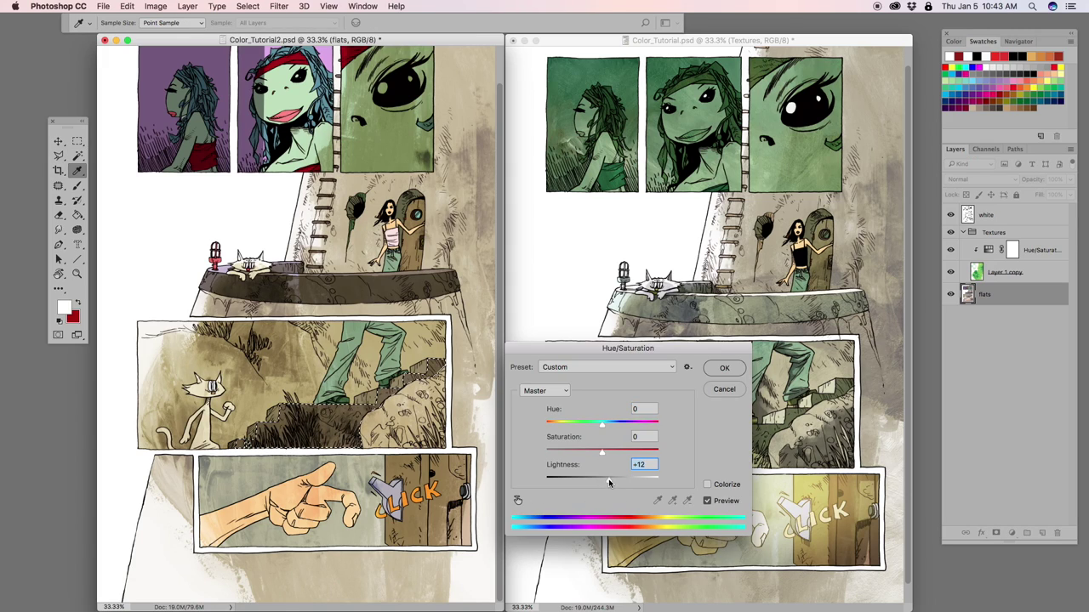
left_click(702, 485)
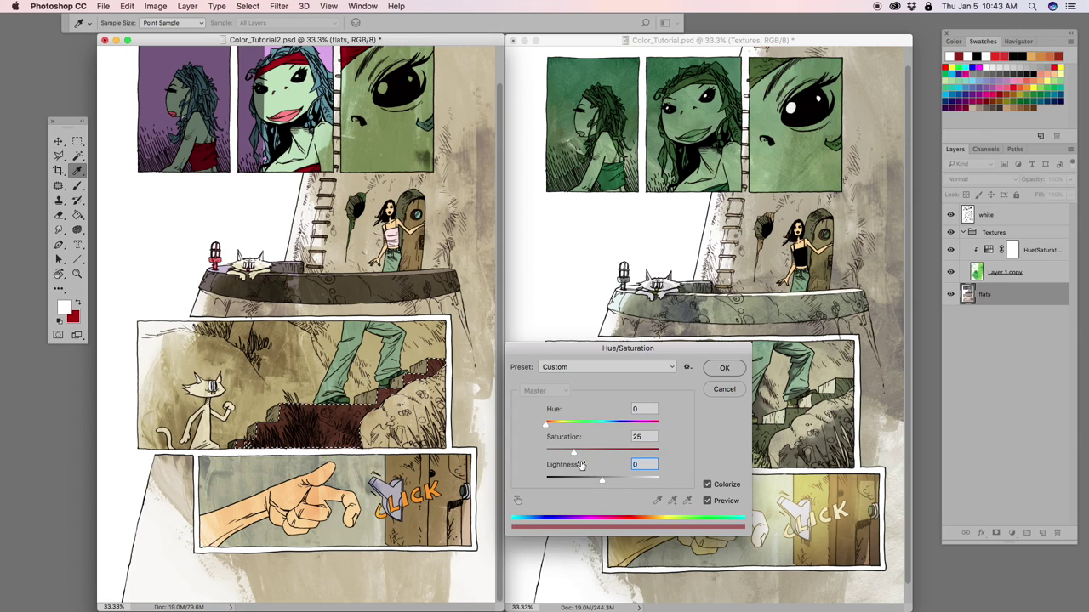
left_click_drag(574, 452, 599, 452)
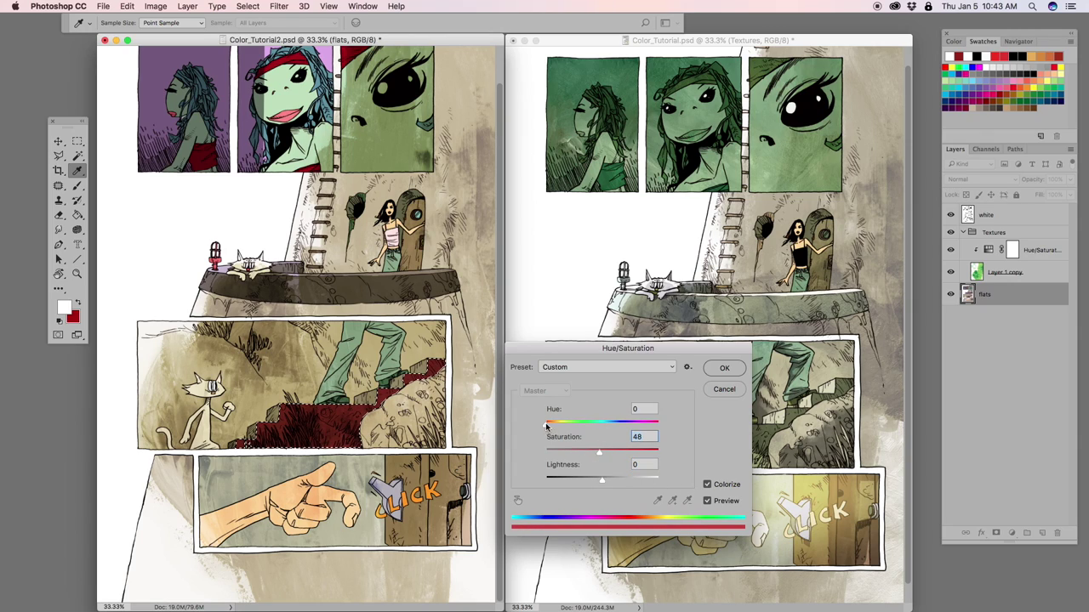
left_click_drag(547, 424, 558, 457)
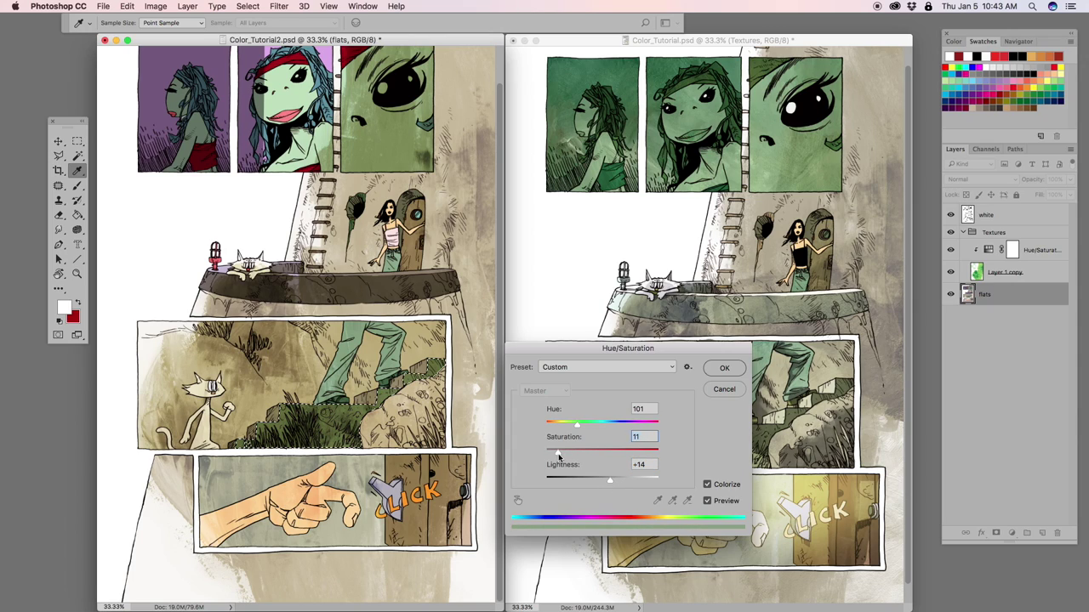
left_click(723, 368)
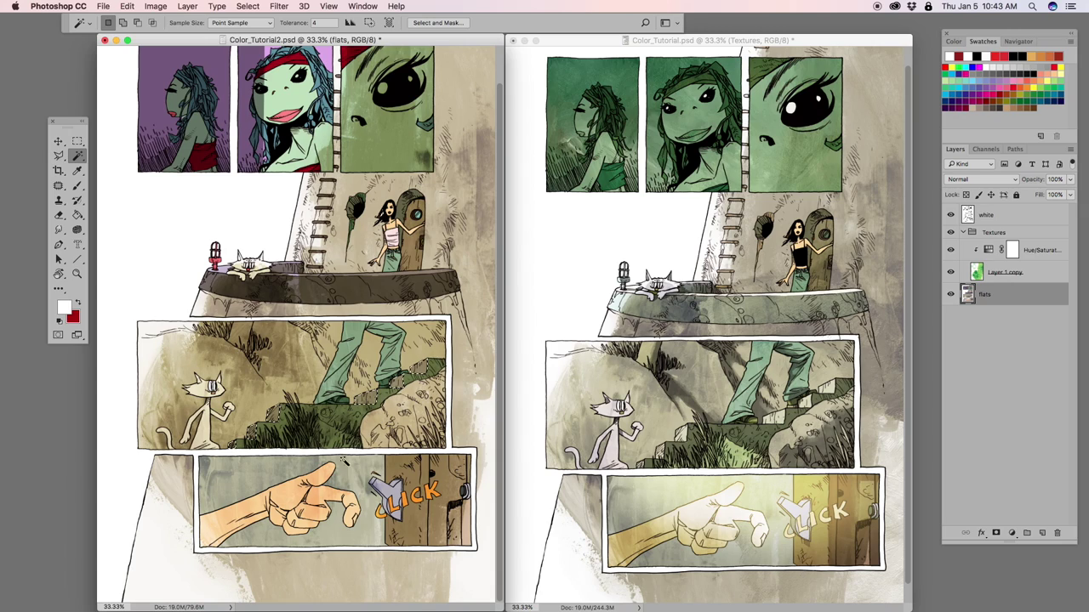
key("super+u")
left_click_drag(602, 479, 619, 482)
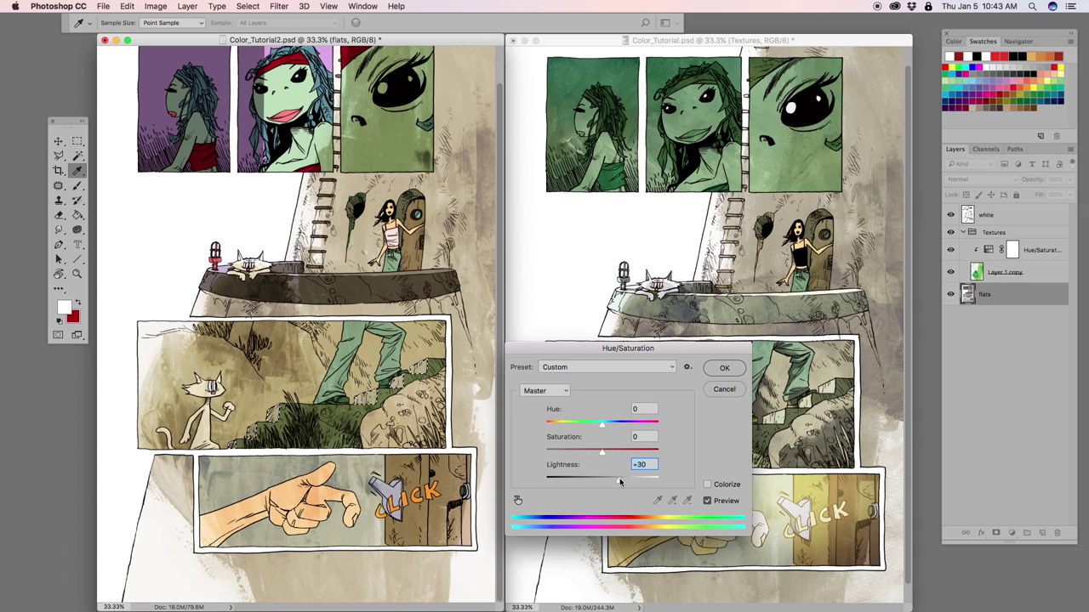
left_click(723, 368)
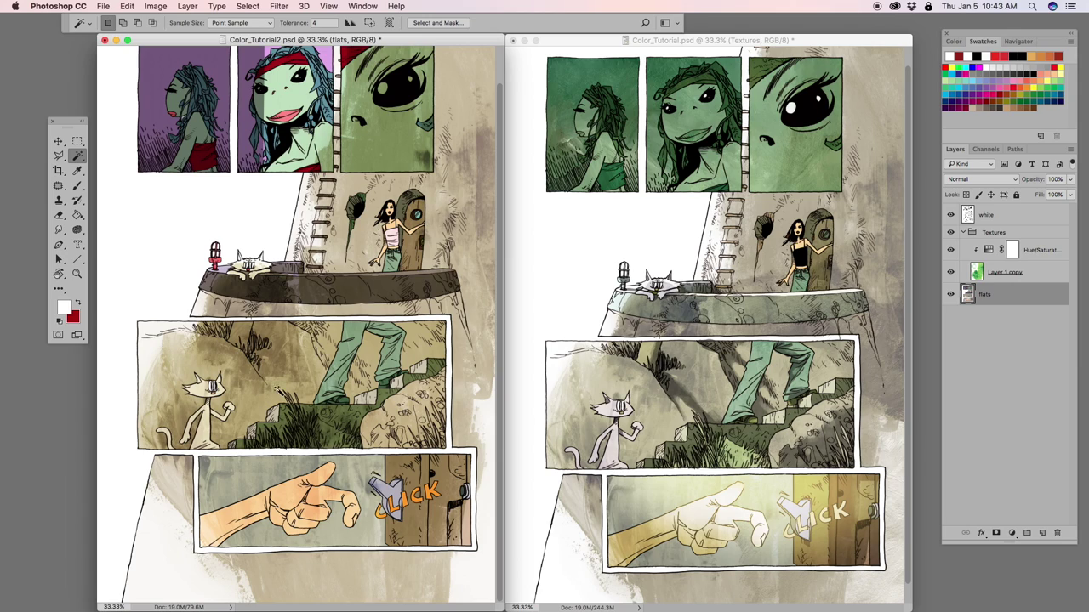
Step: Colourize the platform band pale grey-green: Hue 160, Saturation 5, Lightness +36
left_click(345, 306)
key("ctrl+u")
left_click_drag(602, 479, 621, 482)
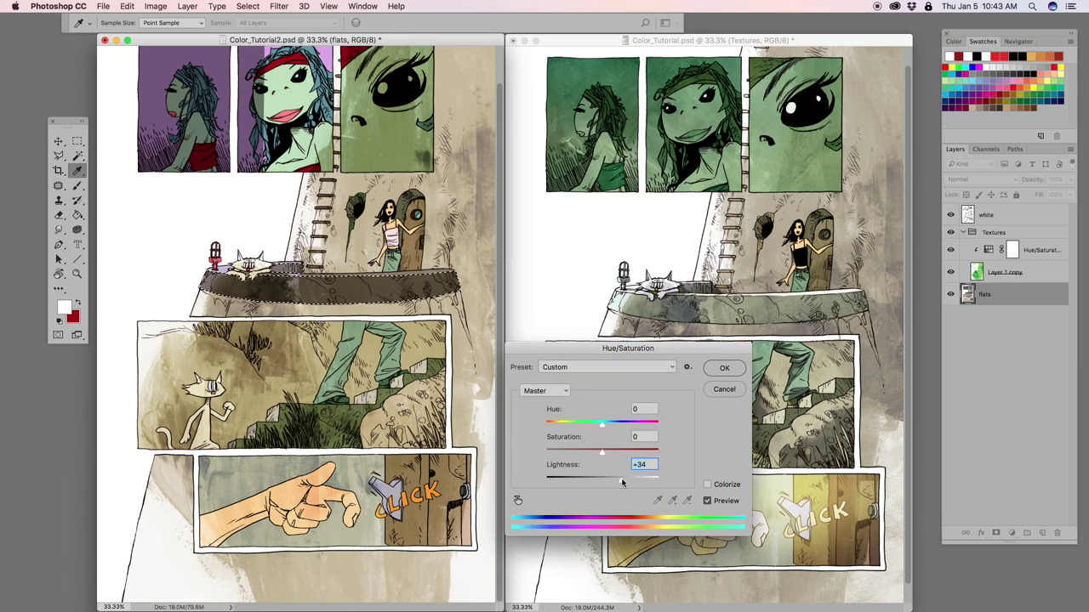
left_click_drag(602, 423, 617, 423)
left_click(704, 485)
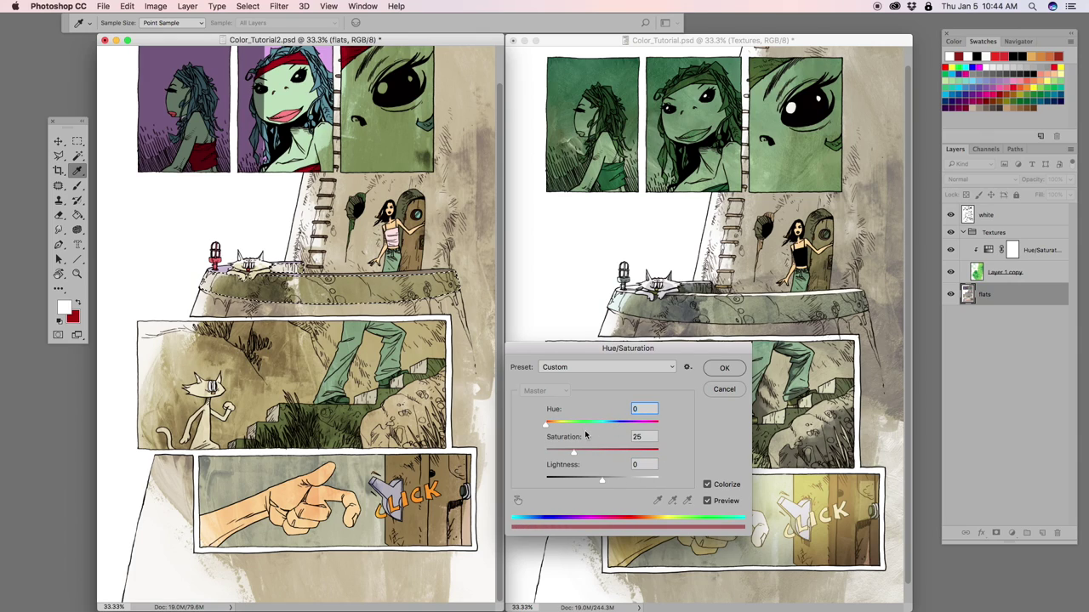
left_click_drag(574, 452, 619, 479)
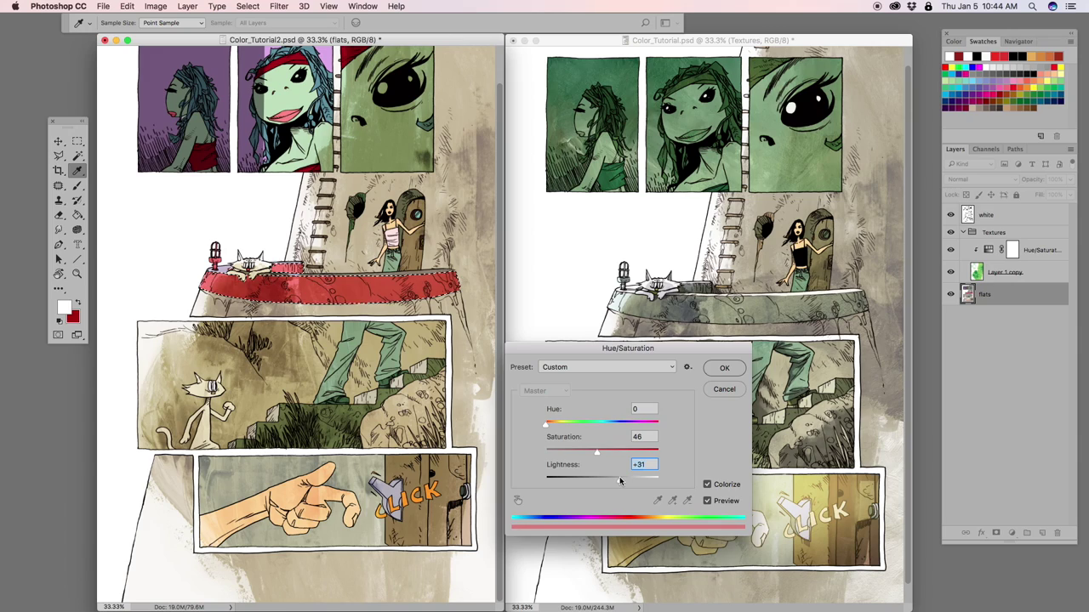
left_click(563, 425)
left_click_drag(563, 426, 552, 460)
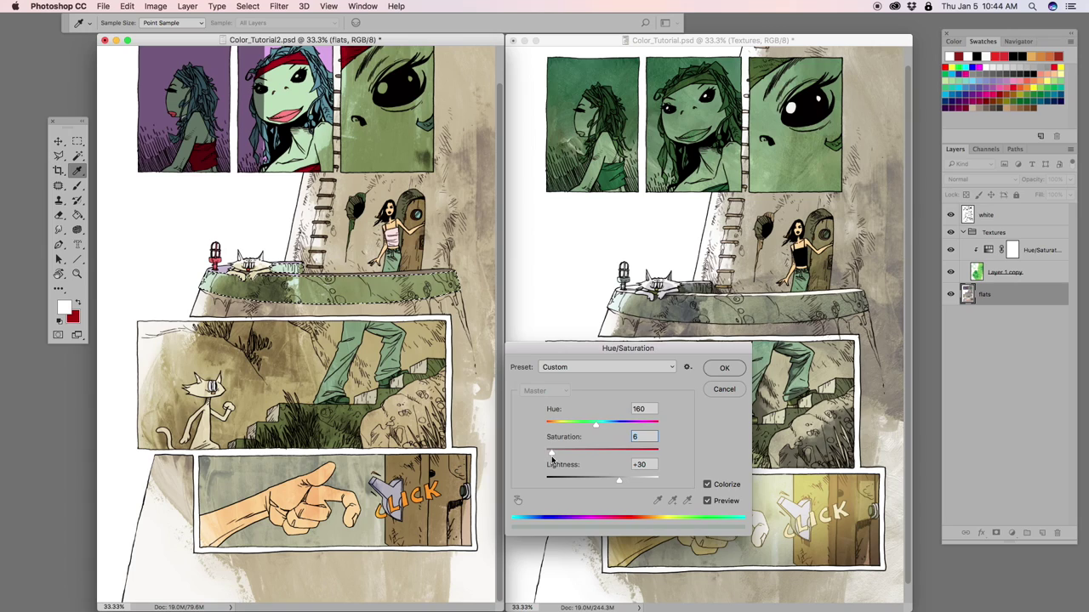
left_click_drag(551, 460, 553, 459)
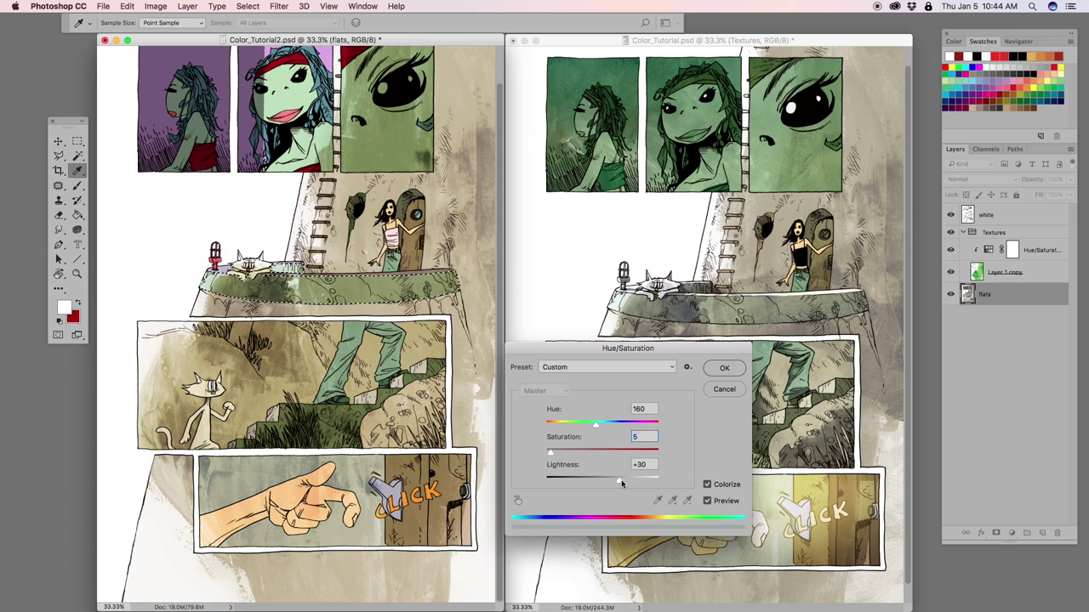
left_click_drag(619, 479, 624, 482)
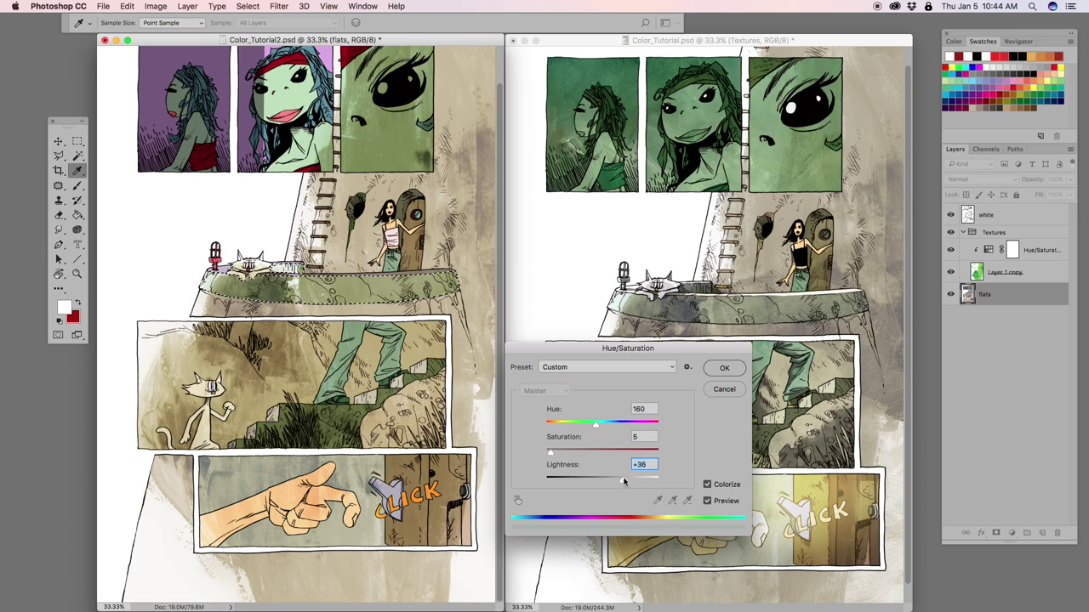
left_click(724, 368)
Step: Brighten the platform's top rim to white with Lightness +100
key("ctrl+u")
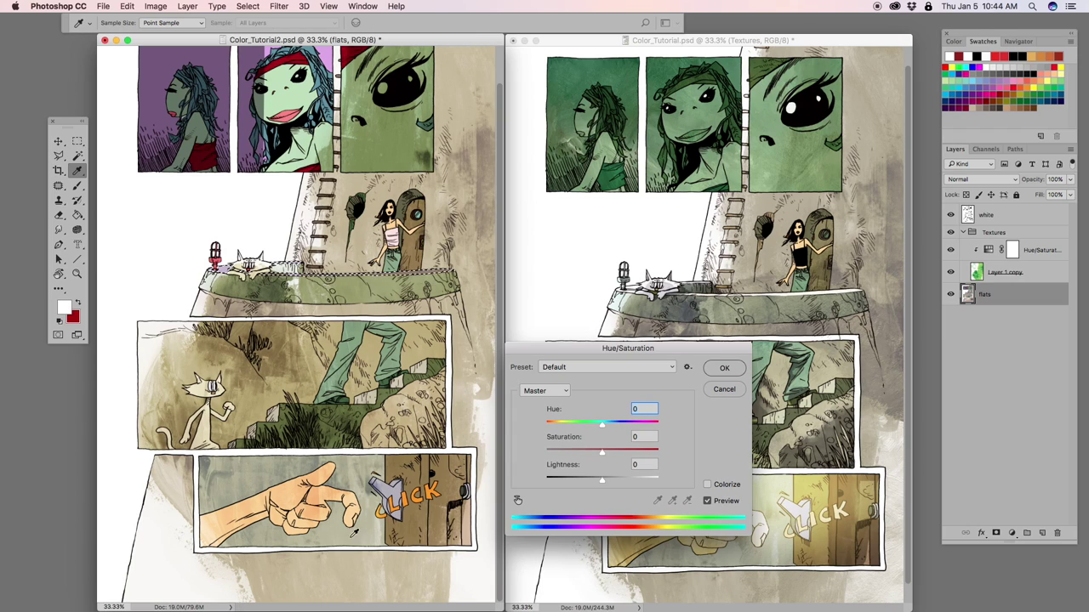
left_click_drag(601, 479, 734, 493)
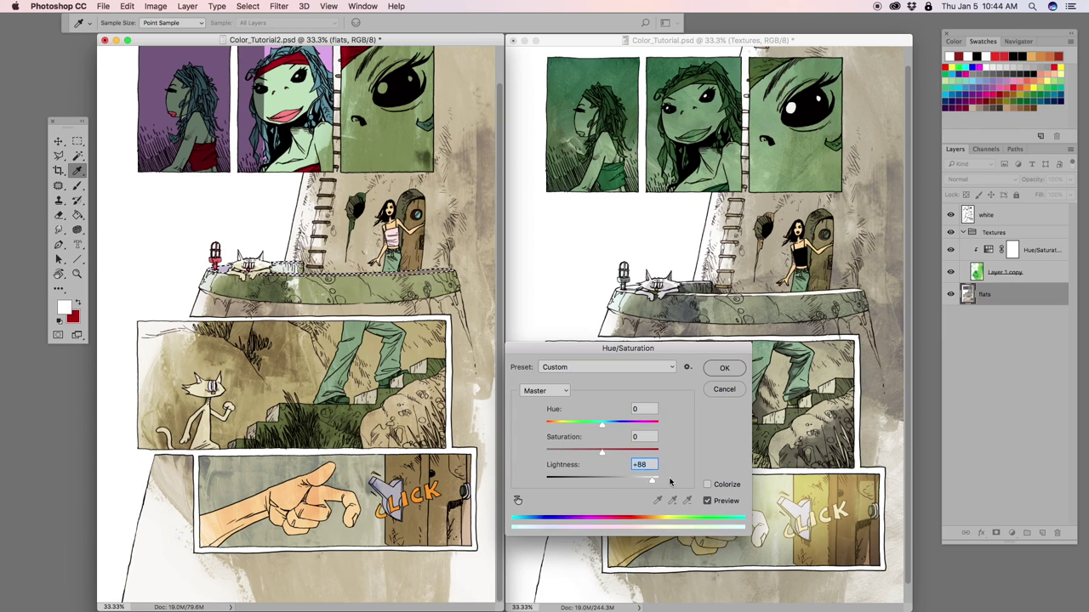
left_click(737, 374)
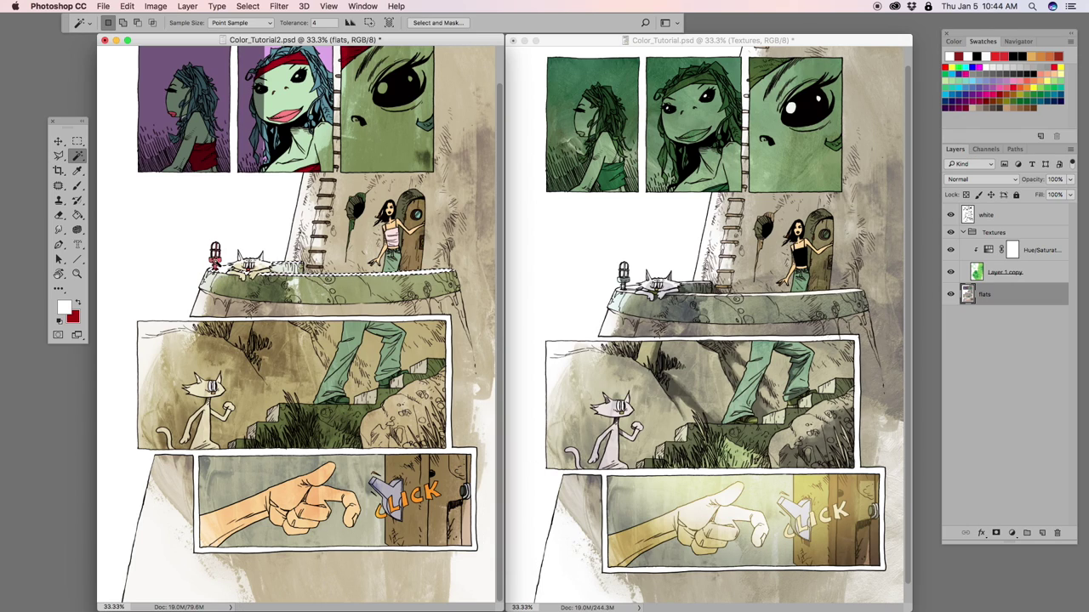
Step: Mute the red-and-white lamp to blue-grey with Hue -141 and Saturation -54
key("ctrl+d")
key("ctrl+u")
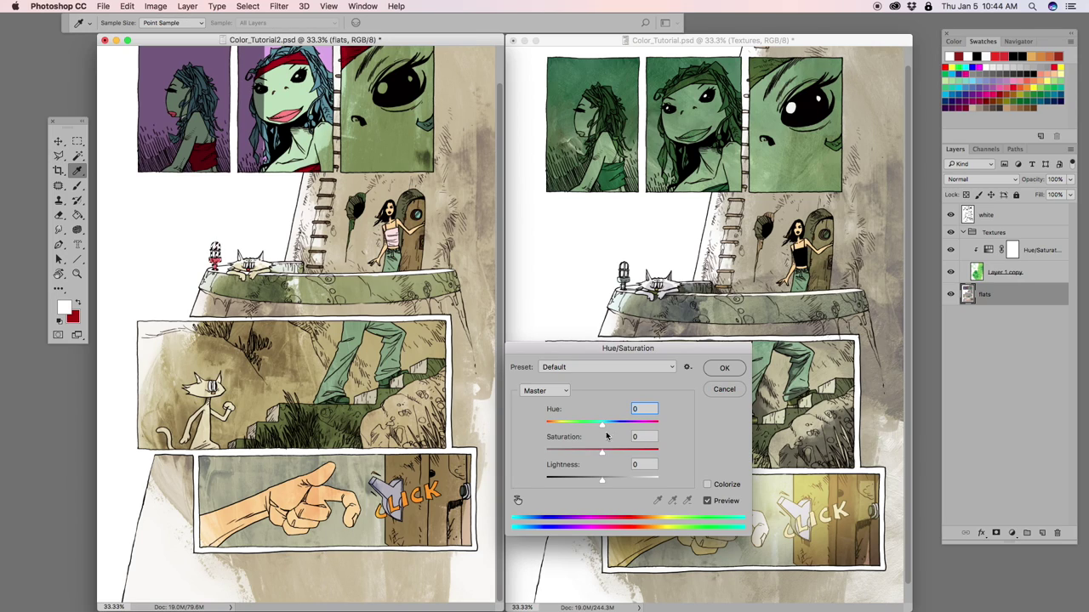
left_click_drag(601, 423, 571, 458)
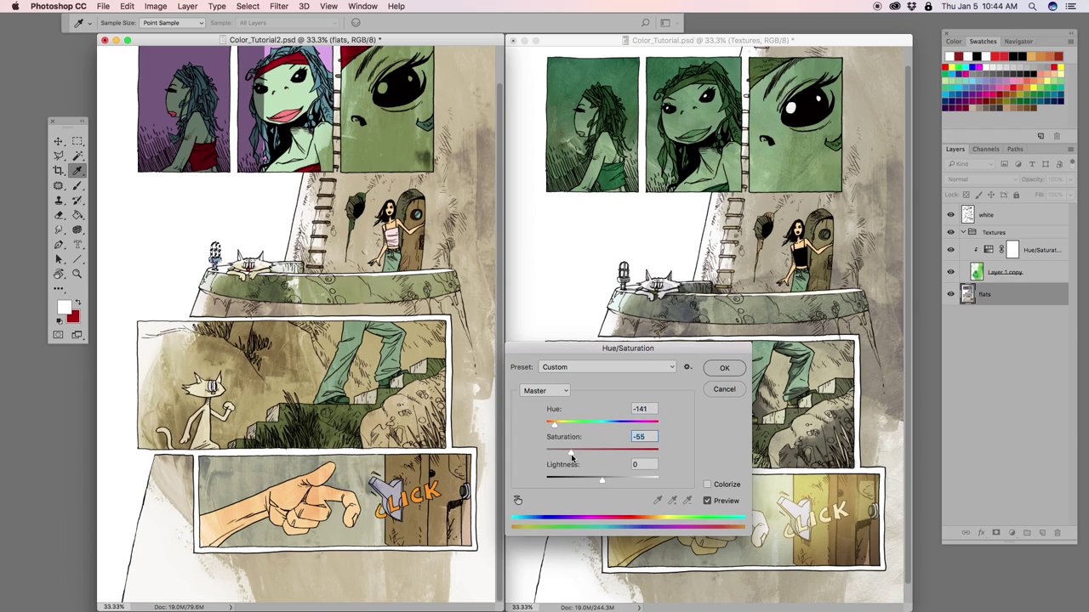
left_click(719, 367)
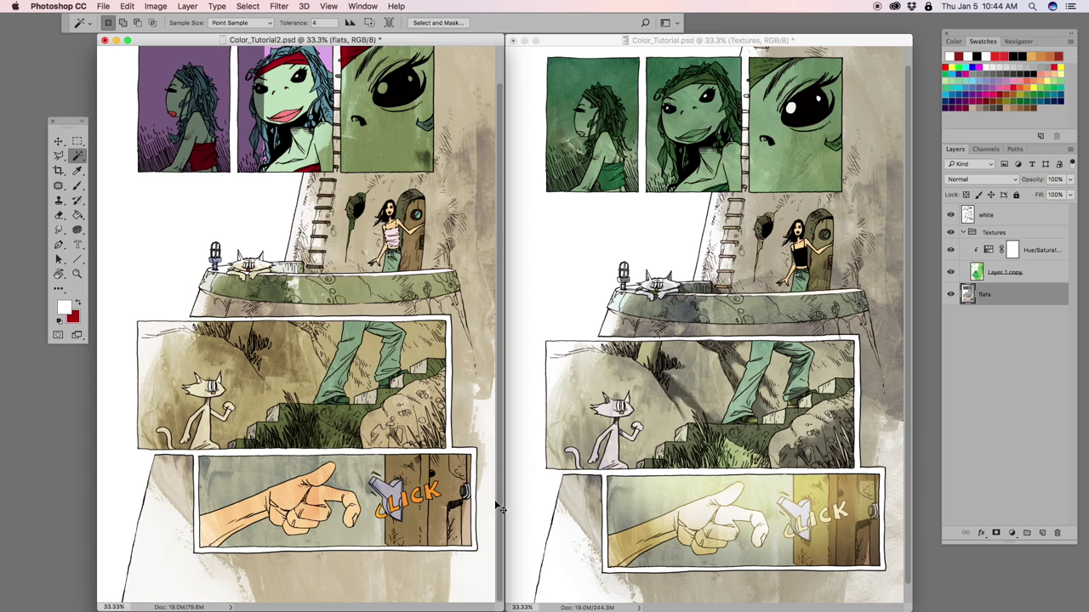
Step: Darken the standing girl's top to black with Lightness -100
key("ctrl+u")
left_click_drag(603, 480, 485, 498)
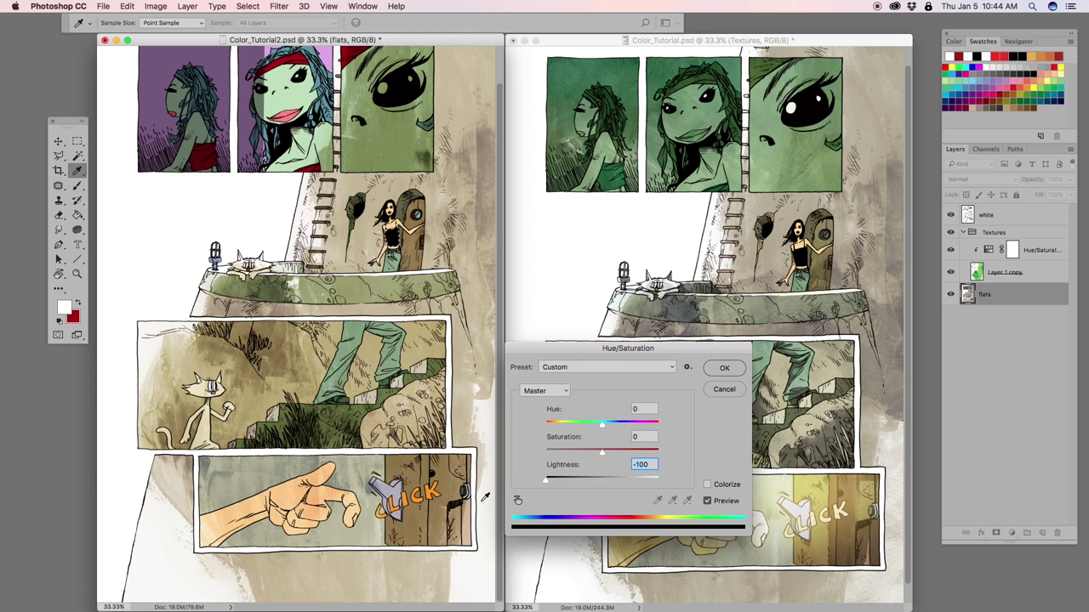
left_click(723, 368)
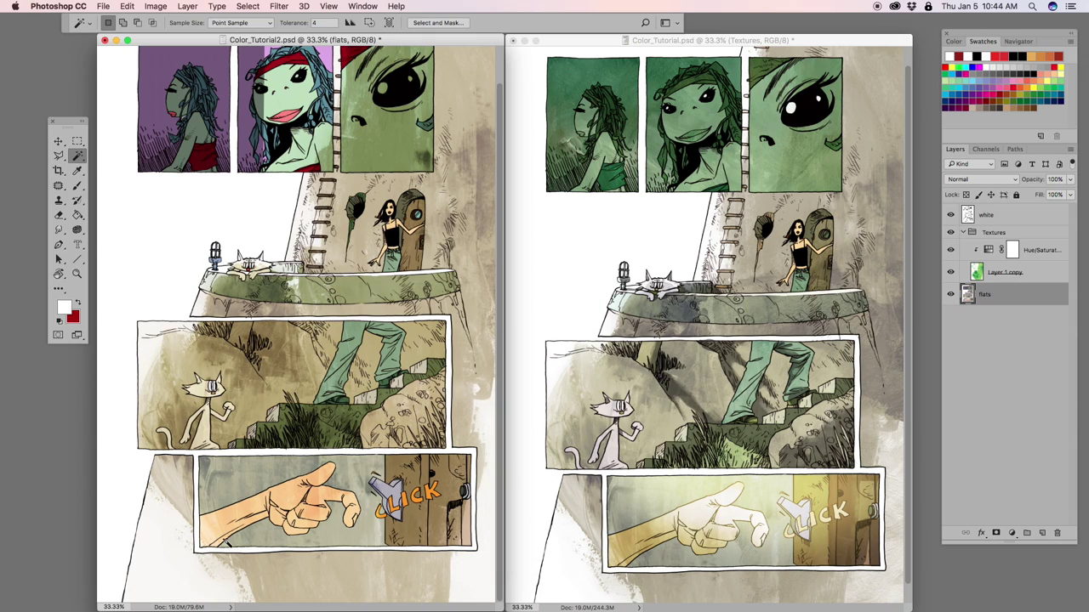